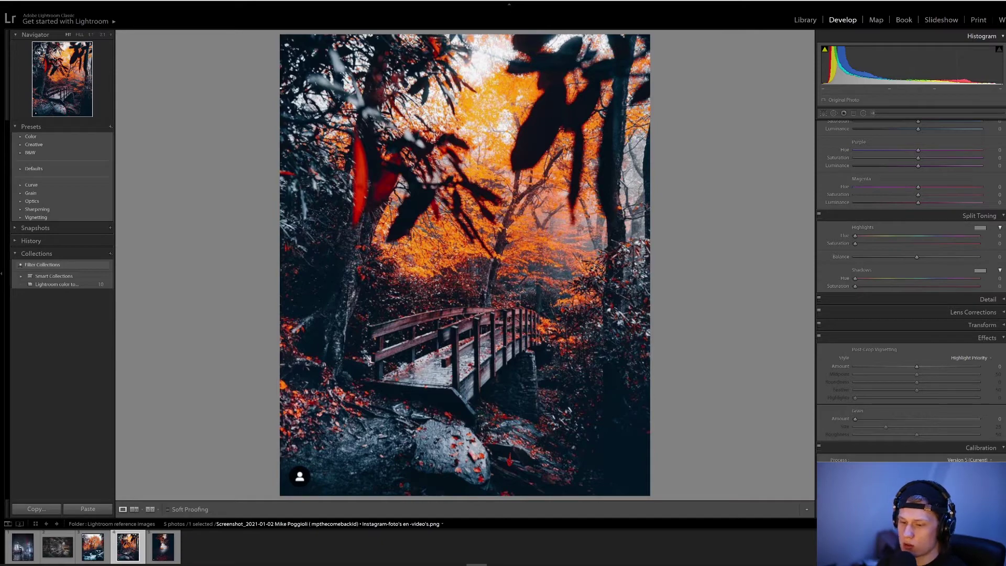
Step: Compare the autumn reference photos of the orange tree over the stream, the wooden bridge and the car on the road
click(93, 547)
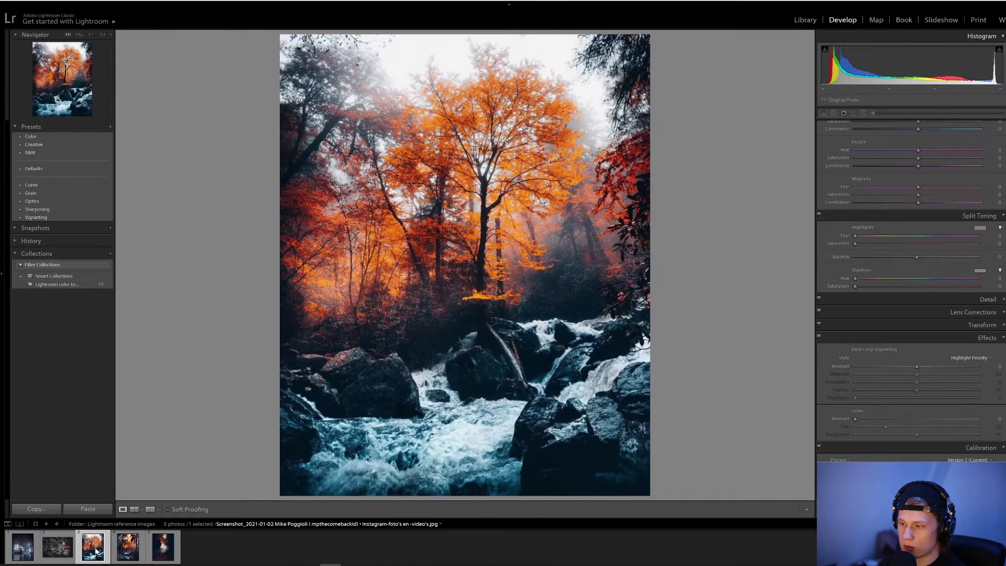
click(169, 551)
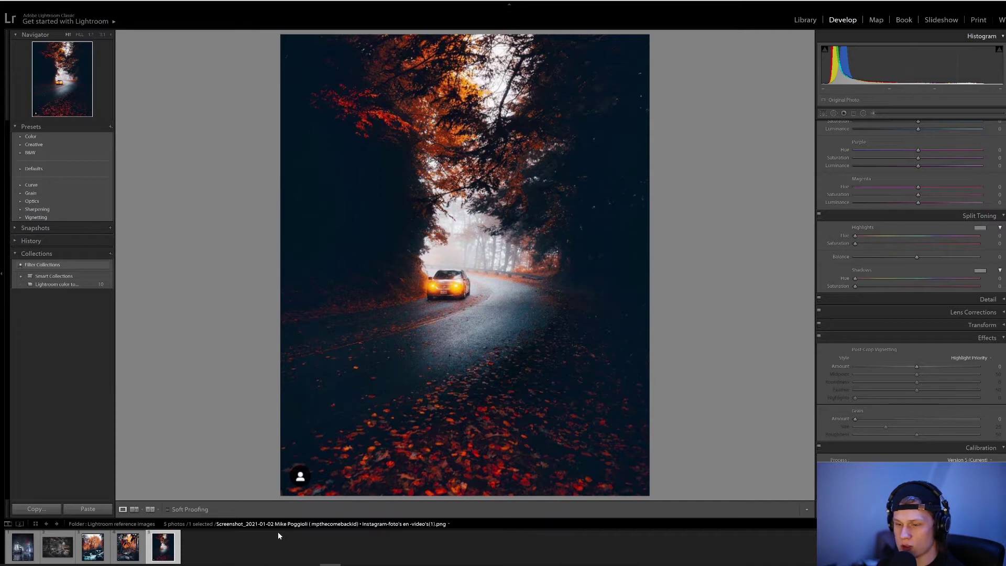
click(100, 554)
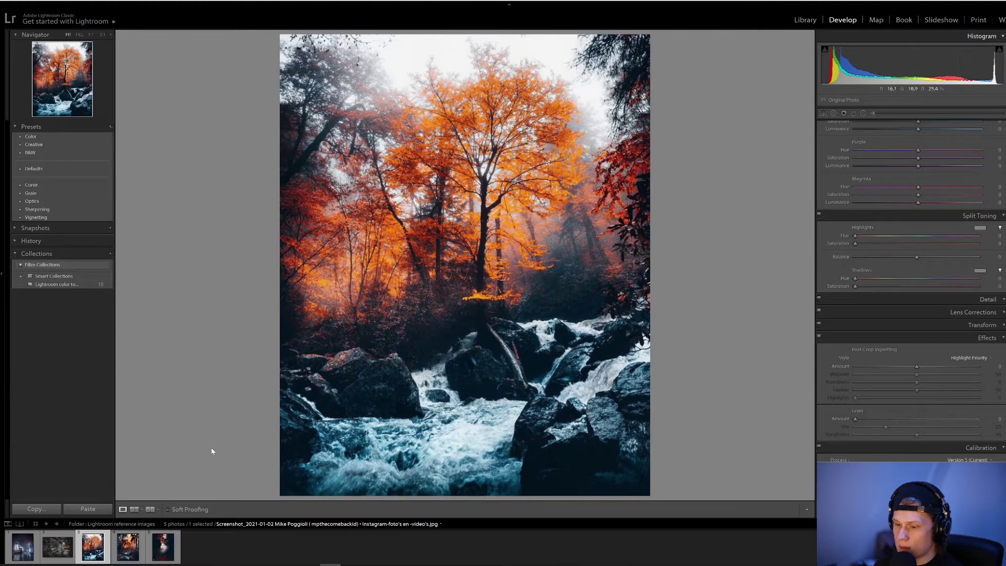
key(Right)
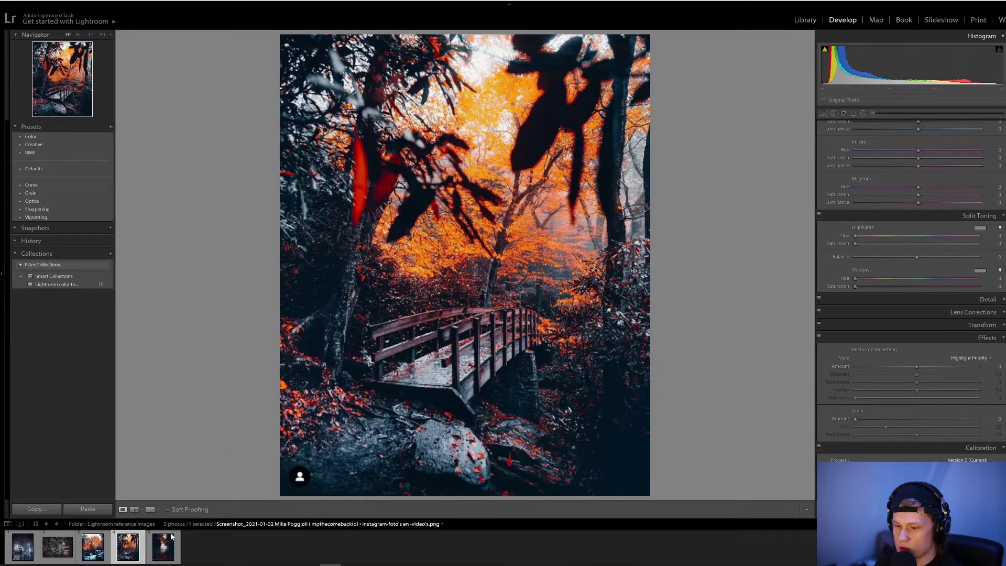
click(166, 555)
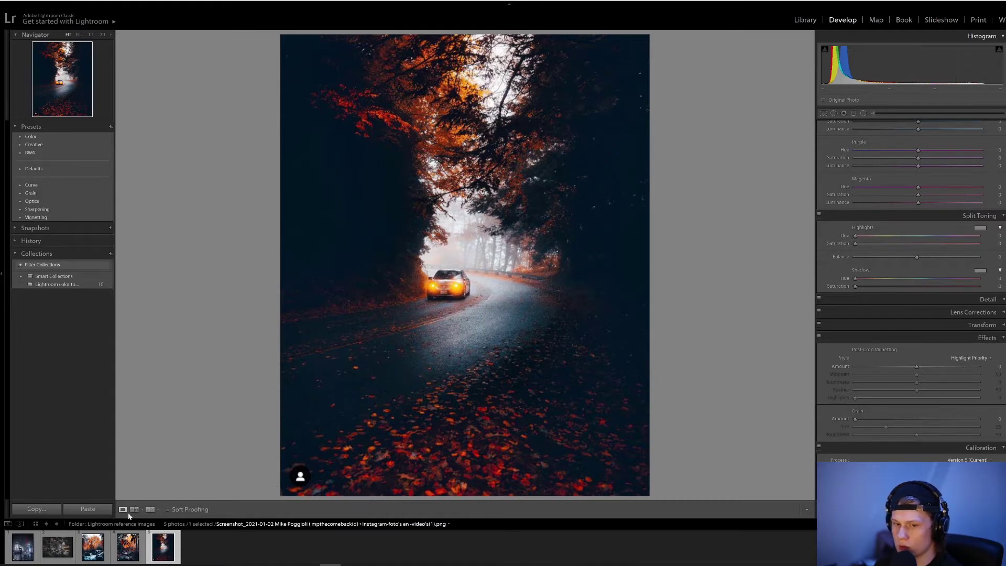
click(93, 547)
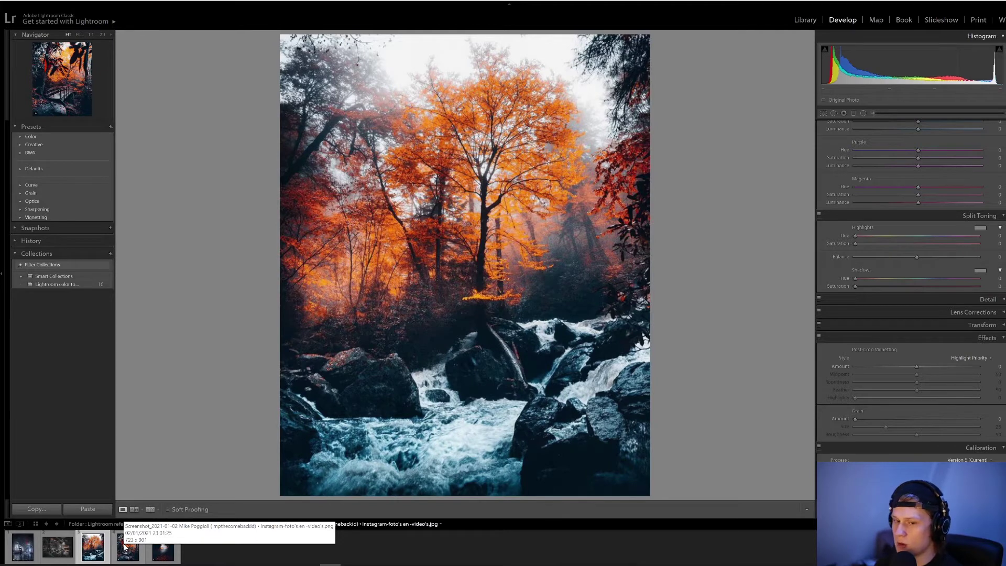
click(128, 547)
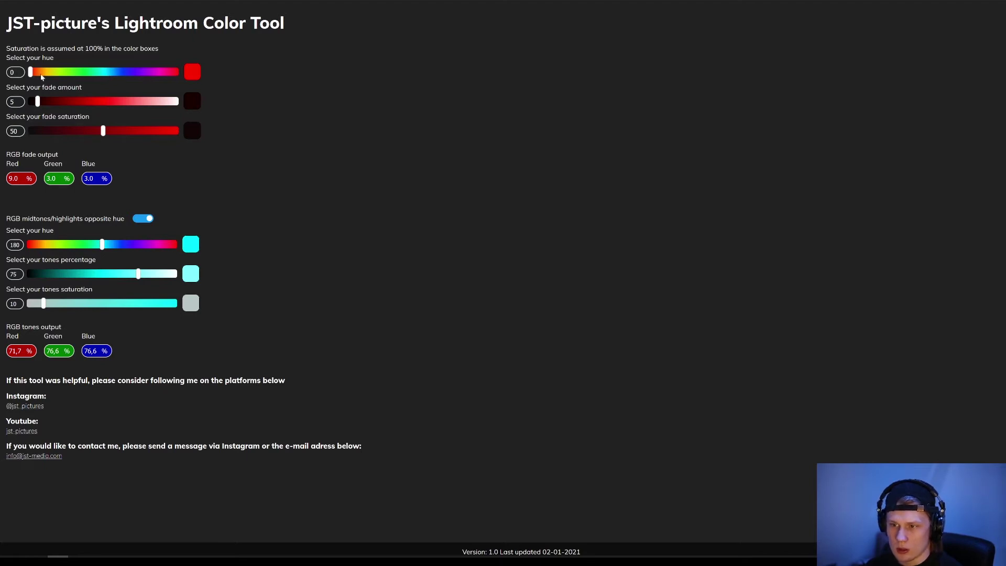
Step: Set the fade hue to 220 in the color tool
click(125, 73)
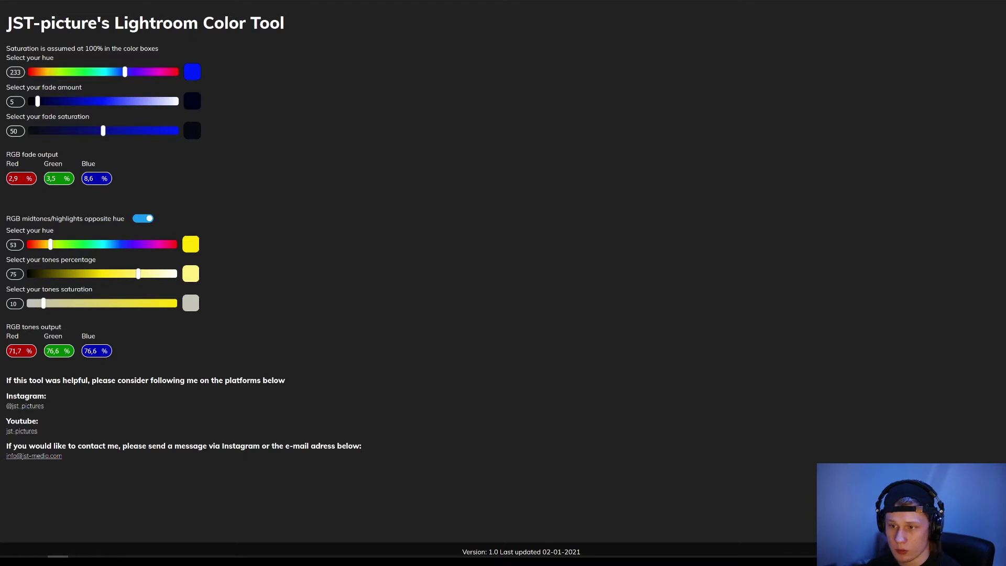
click(21, 74)
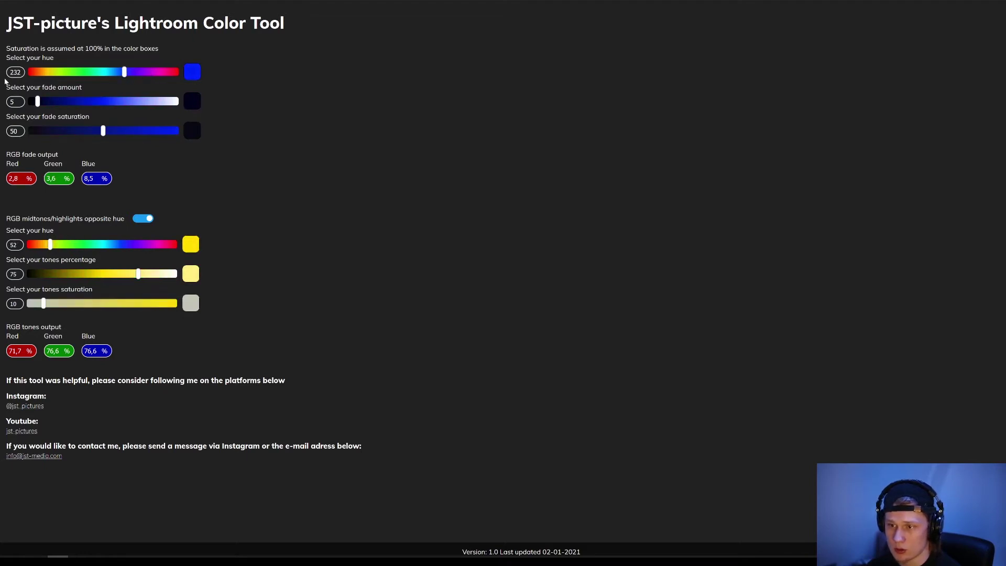
key(BackSpace)
key(BackSpace)
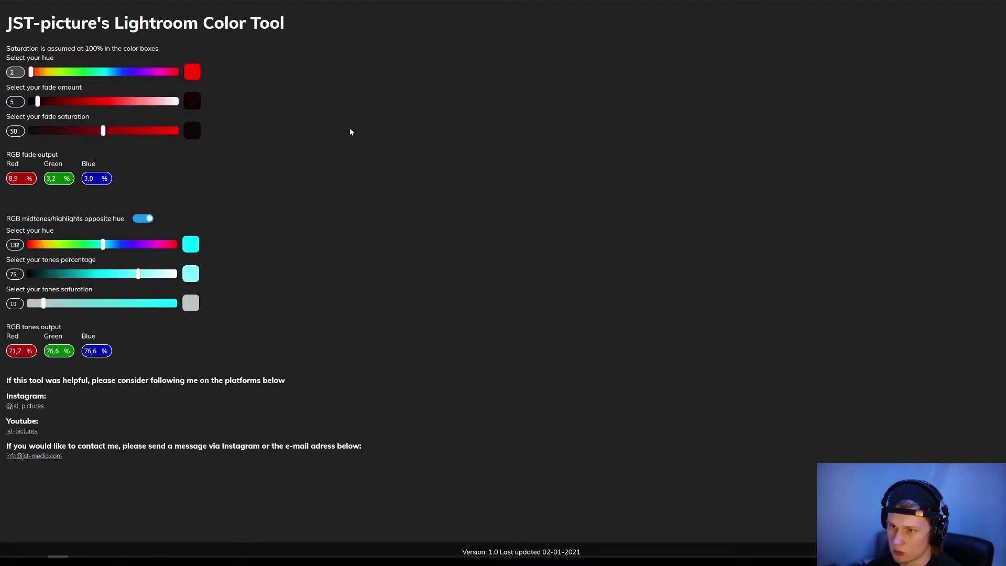
text(20)
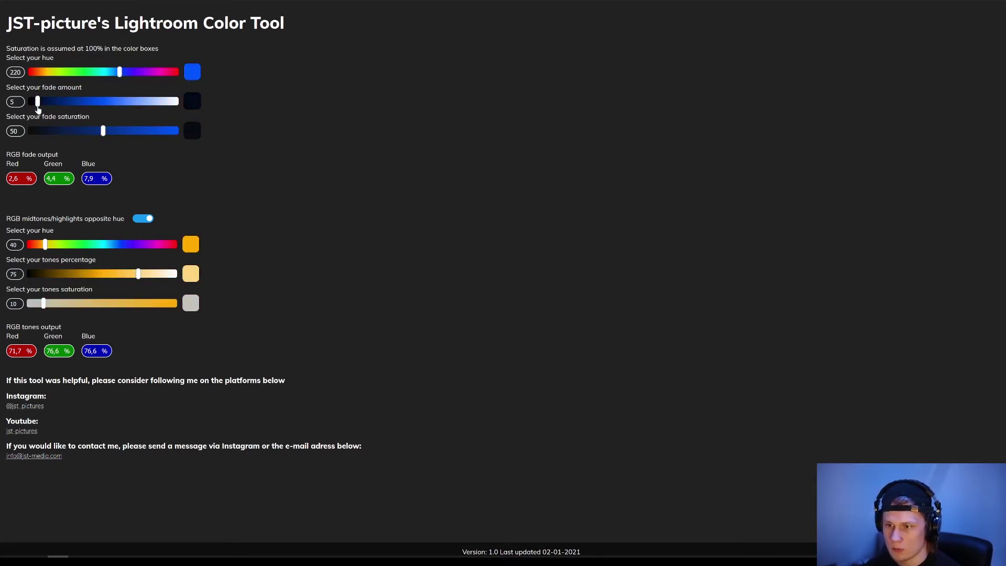
Step: Set the fade amount to 25 and change the red value of the RGB fade output to 20 %
drag(37, 101, 66, 101)
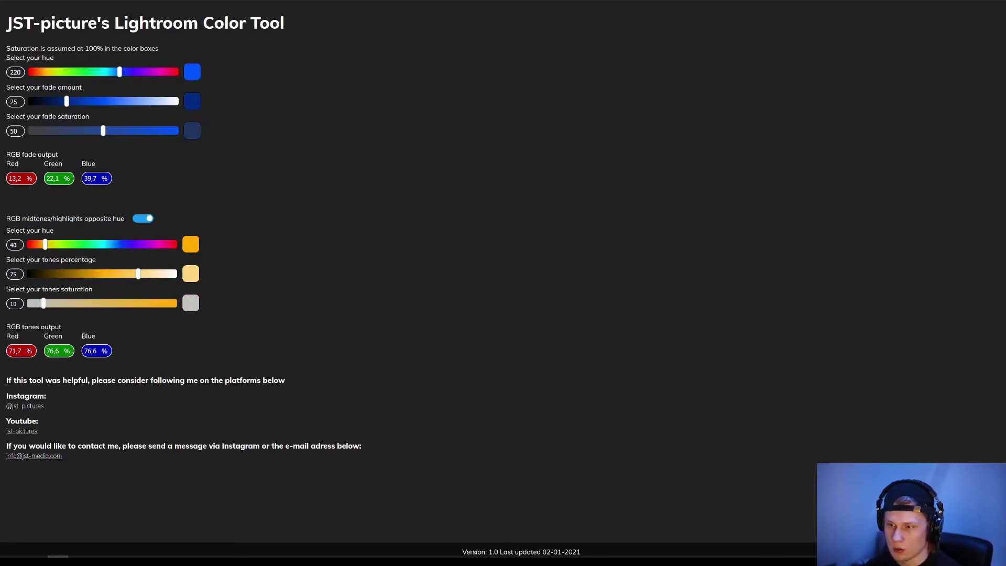
double_click(15, 178)
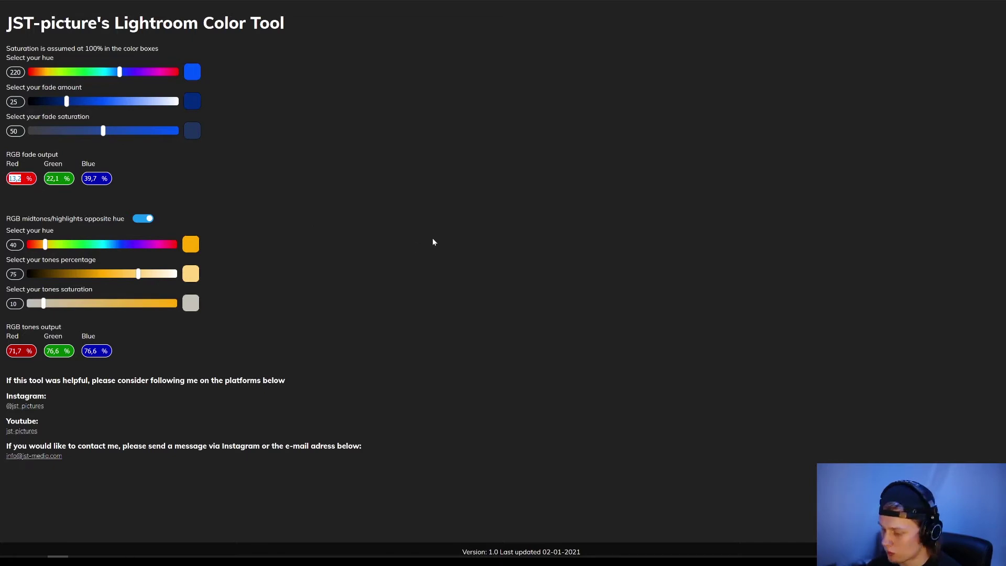
text(20)
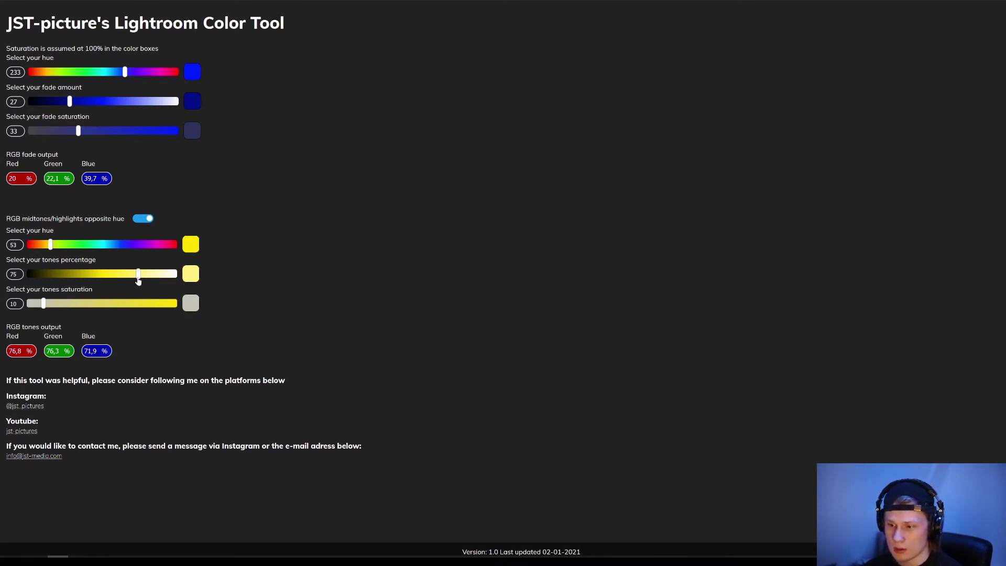
Step: Disable the opposite hue option for the midtones/highlights and set the tones hue to 23
click(147, 219)
drag(58, 245, 45, 262)
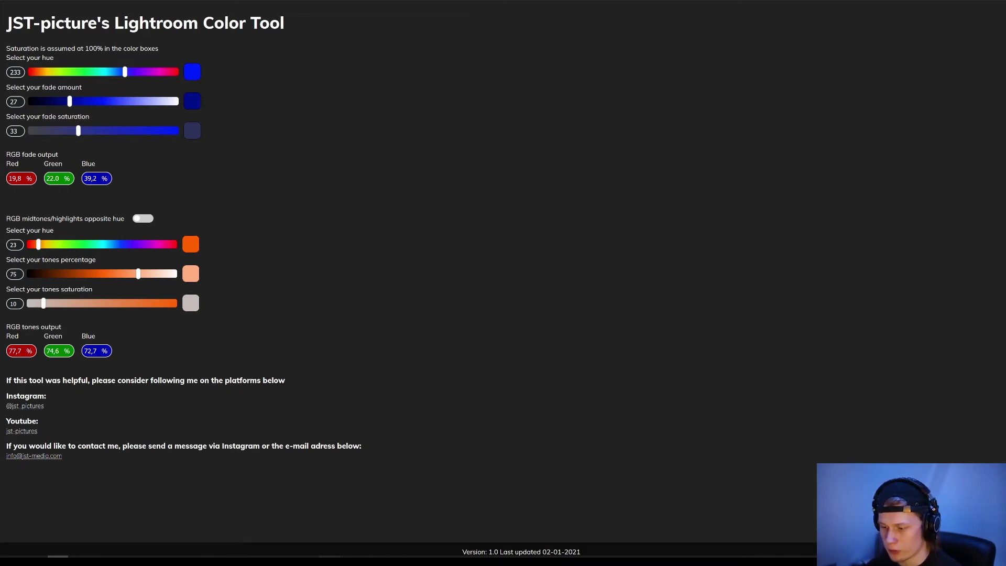
Step: Switch to Lightroom and add three evenly spaced points along the RGB tone curve of the boardwalk photo
click(330, 557)
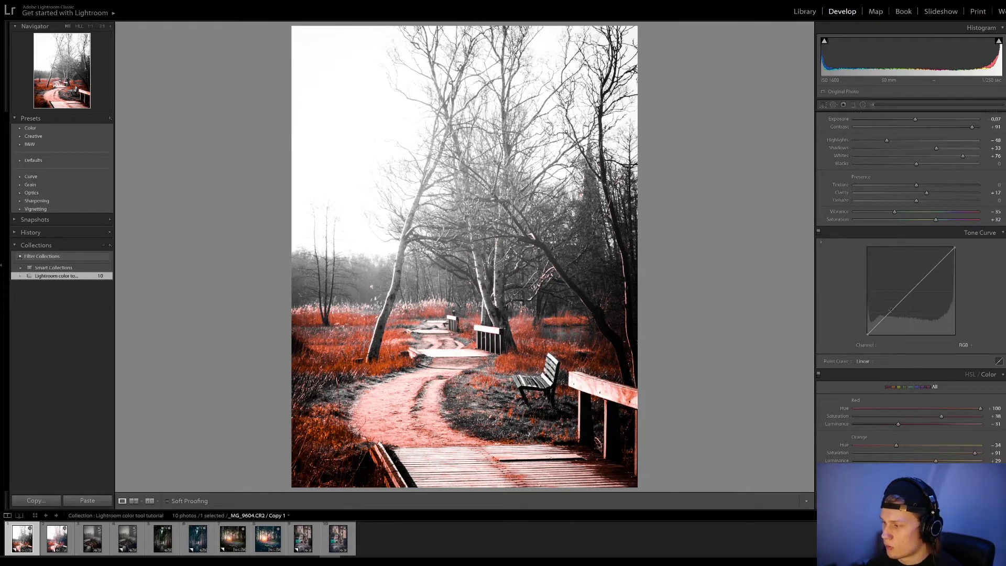
click(890, 313)
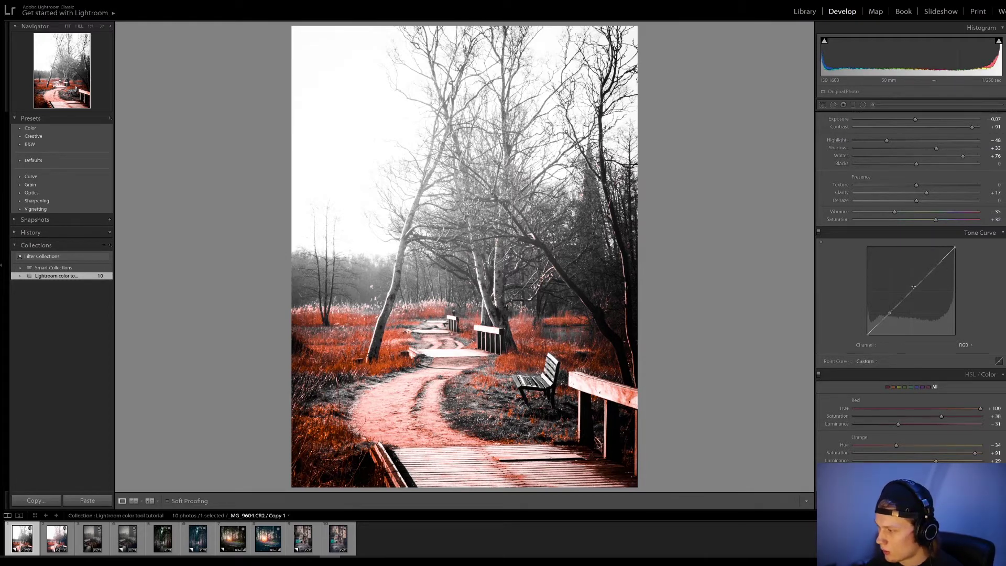
click(912, 290)
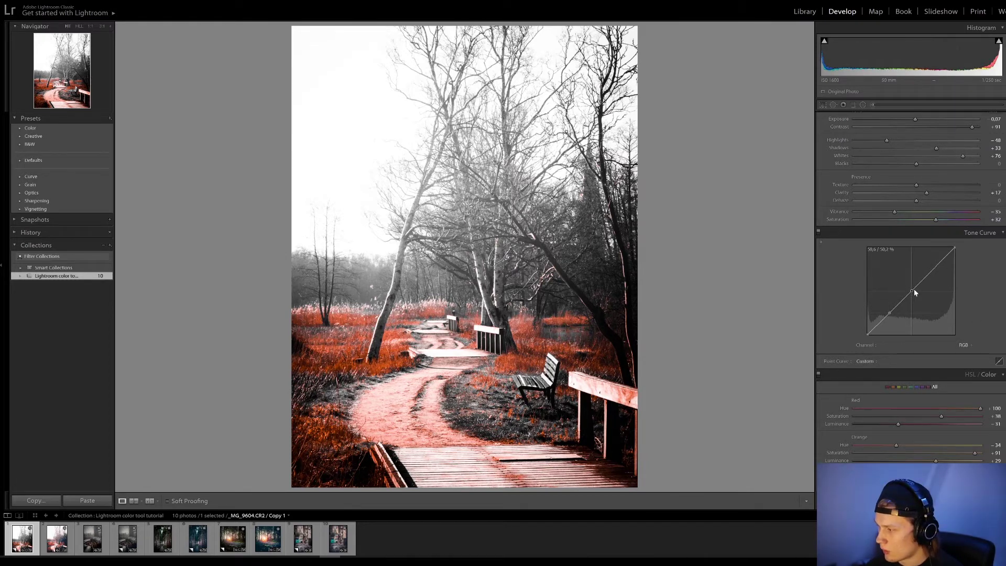
click(933, 269)
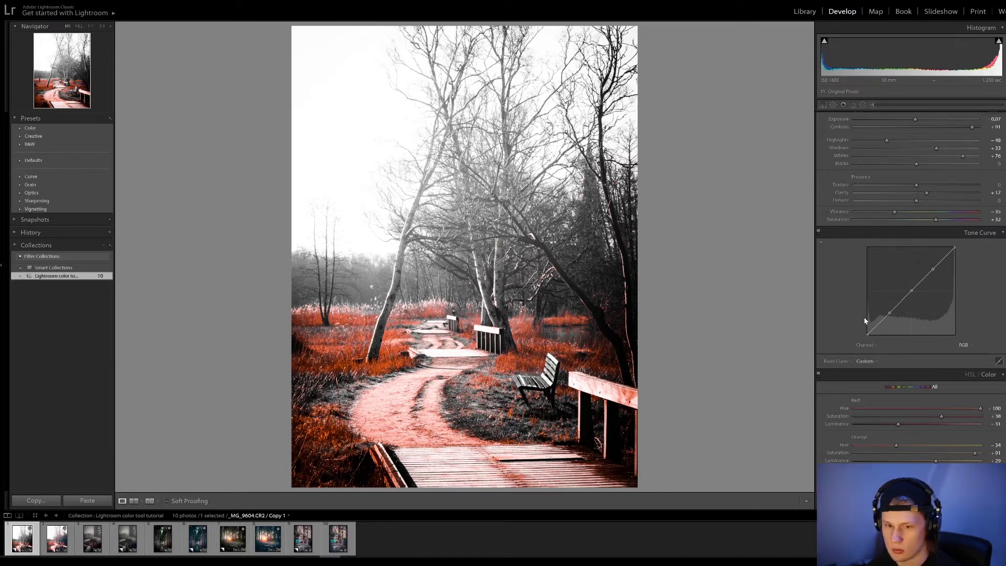
Step: Apply the 5 points preset to the tone curve and shape it by lifting the black point and raising the highlights point
click(876, 362)
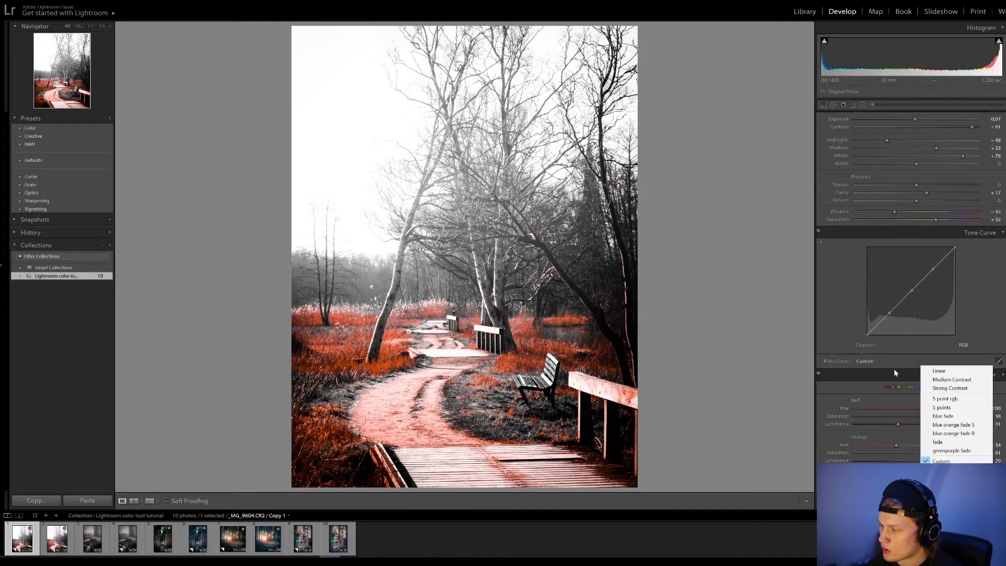
click(960, 411)
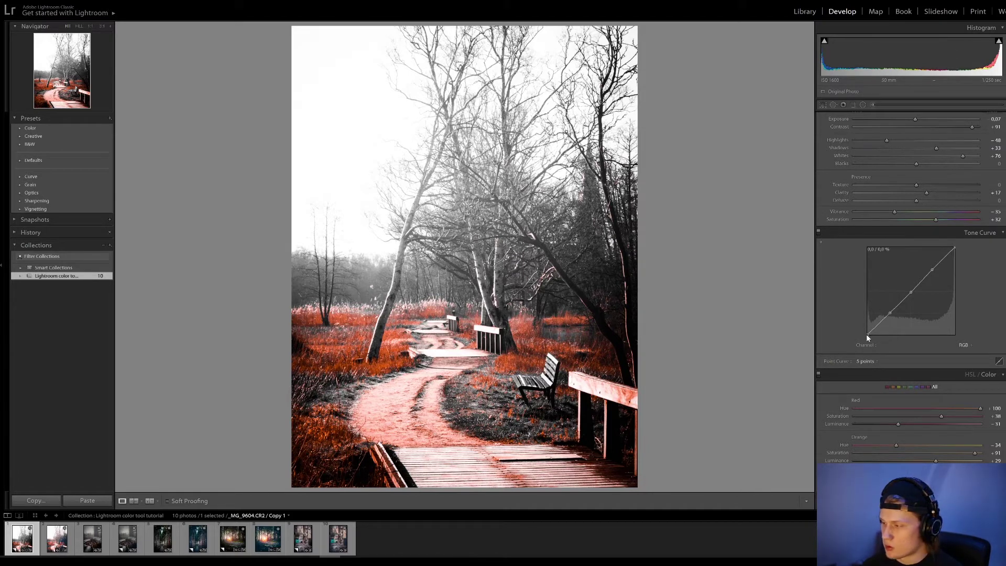
drag(868, 336, 866, 325)
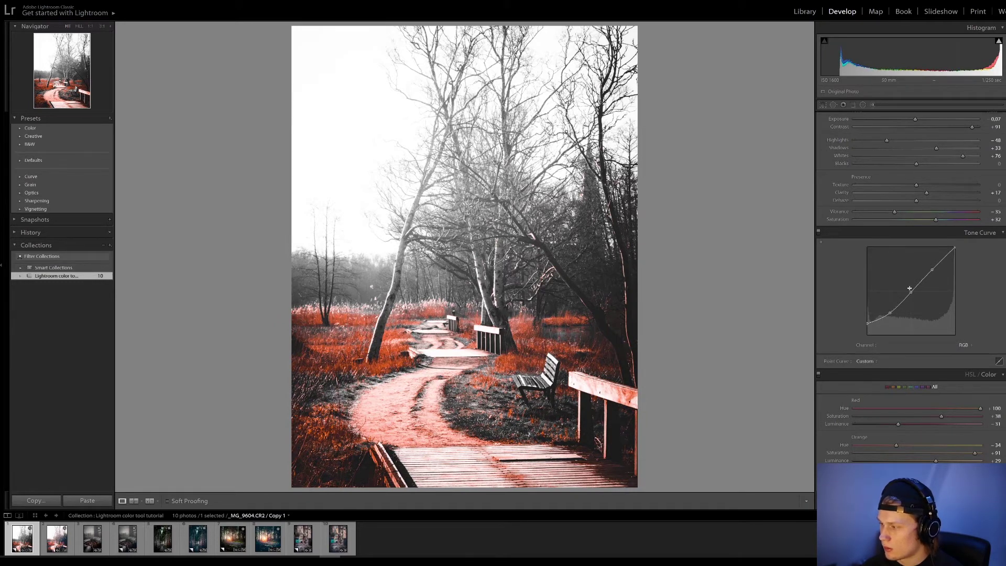
drag(932, 271, 934, 266)
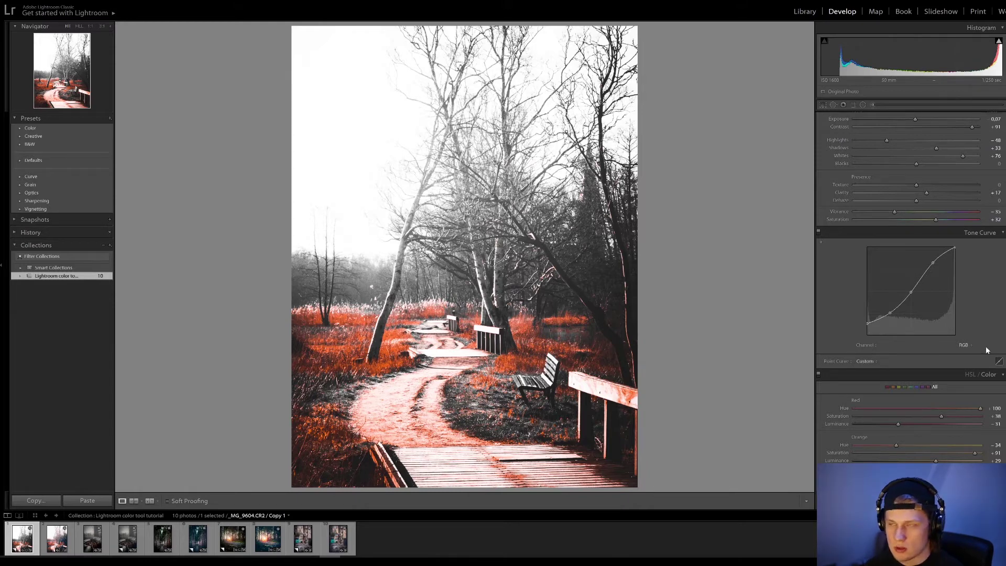
Step: Try split toning the shadows with hue 247 and saturation 25, and shift the balance to +89
scroll(991, 350, down, 8)
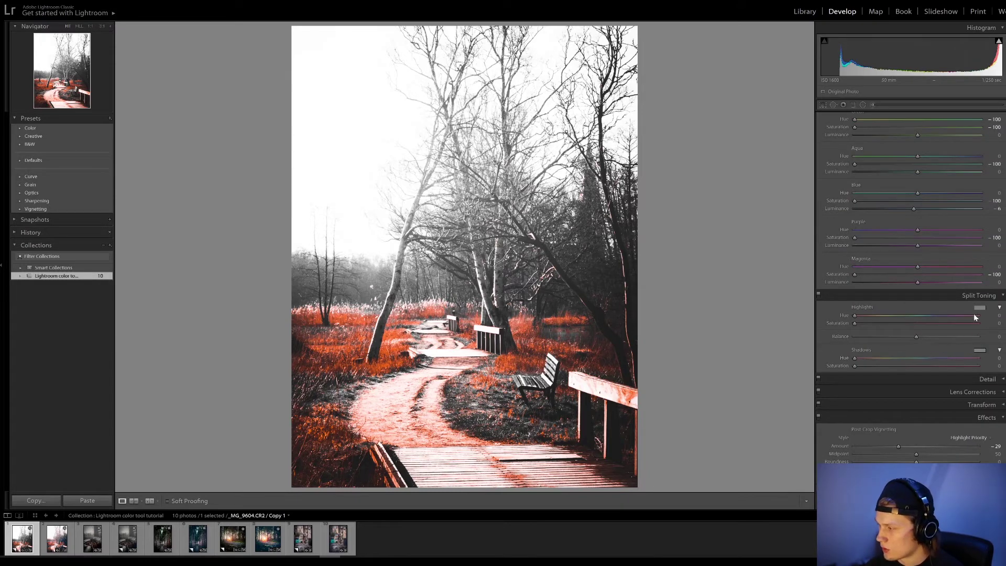
drag(910, 365, 885, 366)
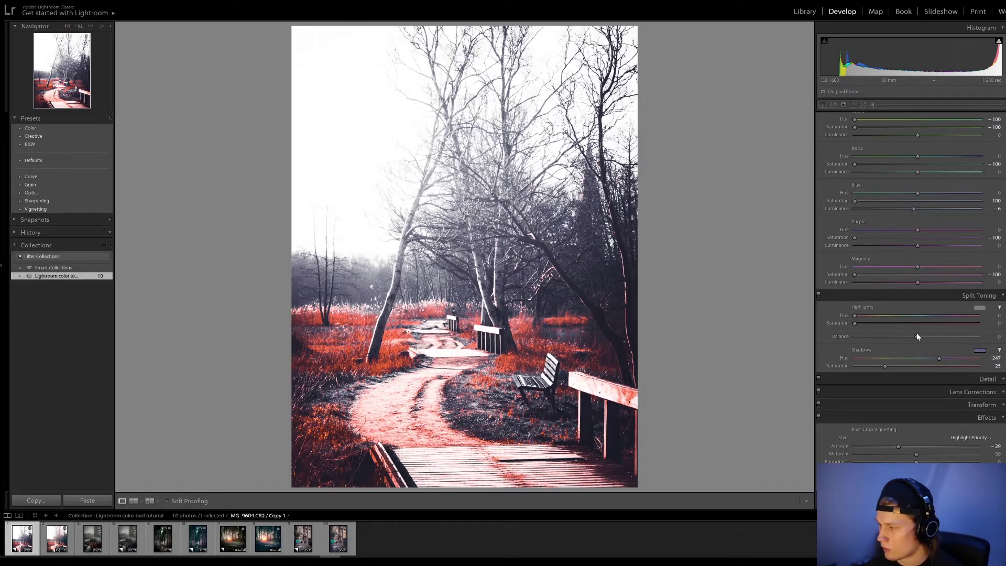
drag(917, 337, 970, 336)
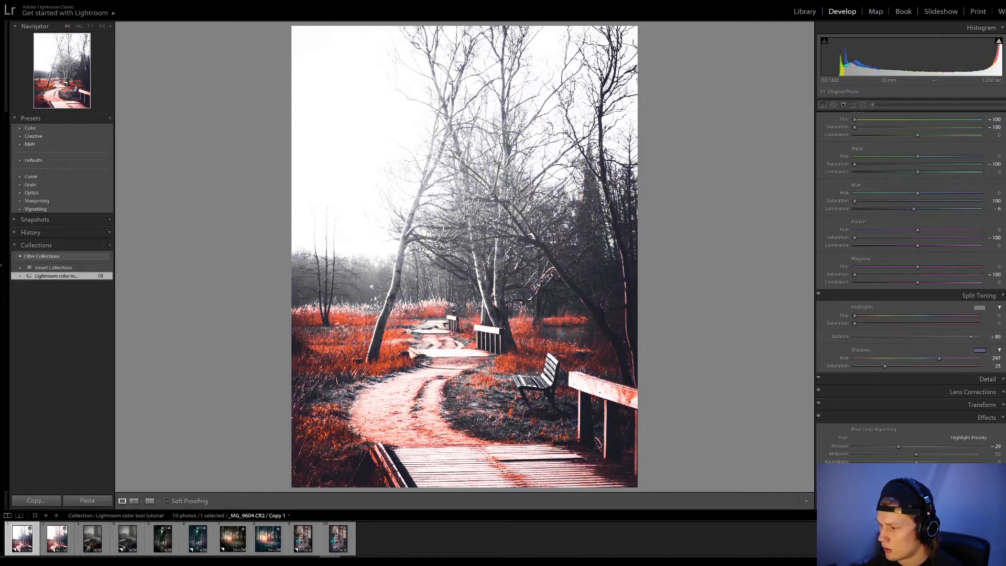
Step: Try shadow saturations of 100, 28 and 53 in Split Toning and set the balance to +90
click(993, 366)
text(100)
key(Return)
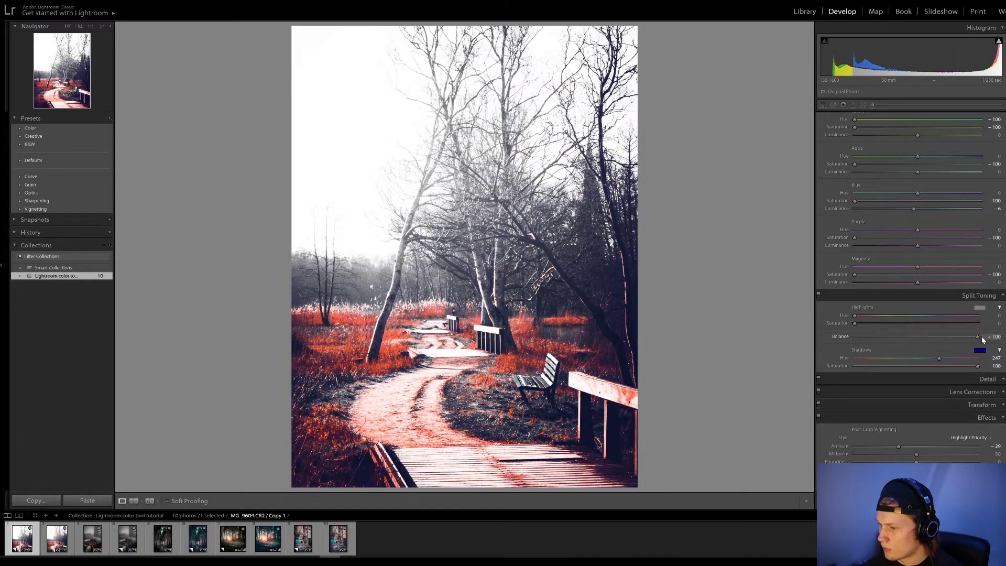
drag(979, 336, 973, 337)
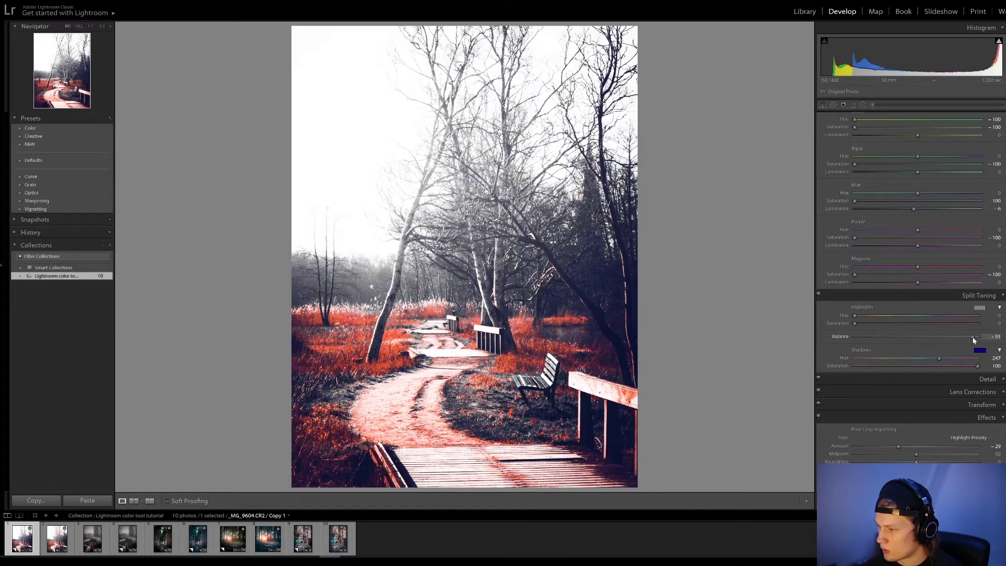
click(889, 366)
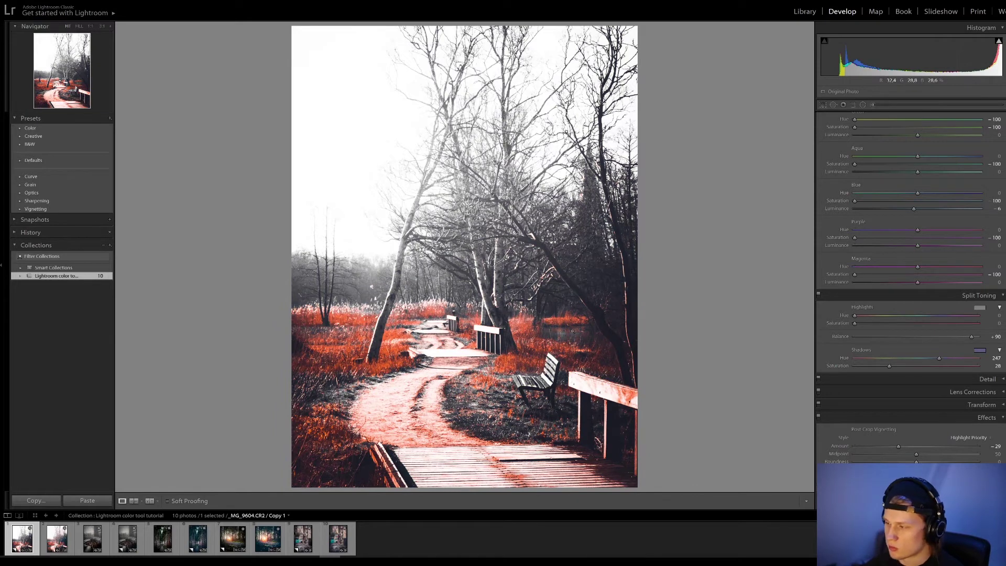
click(920, 366)
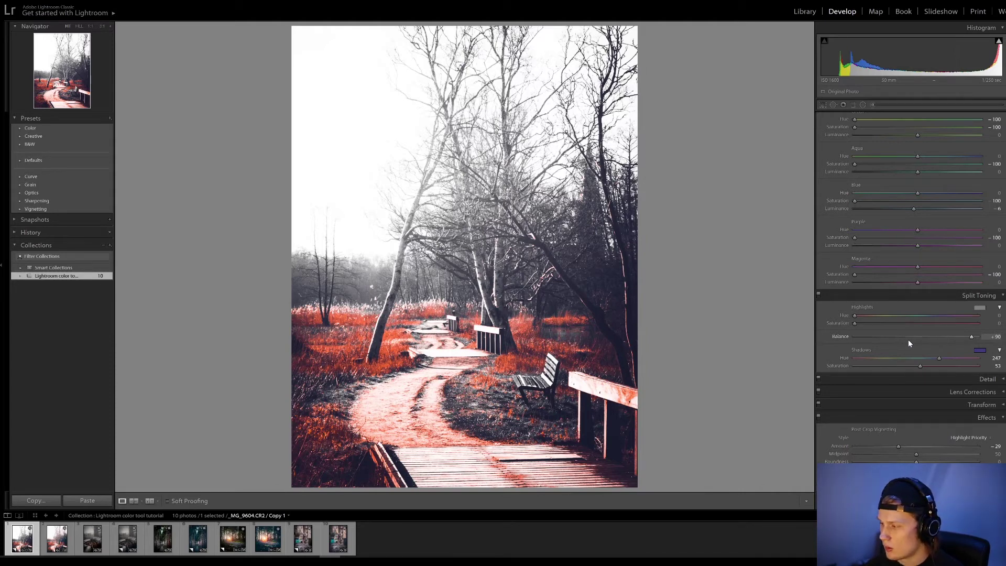
Step: Try tinting the highlights in Split Toning with hue 22 and saturation 100
click(862, 315)
drag(876, 323, 986, 324)
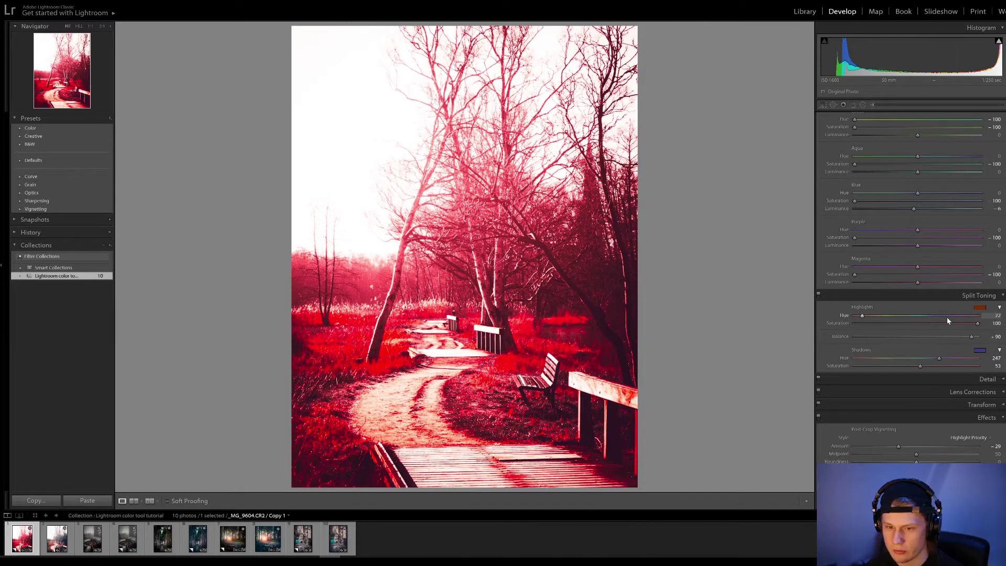
Step: Reset the hue and saturation of the split toning highlights and shadows
double_click(915, 323)
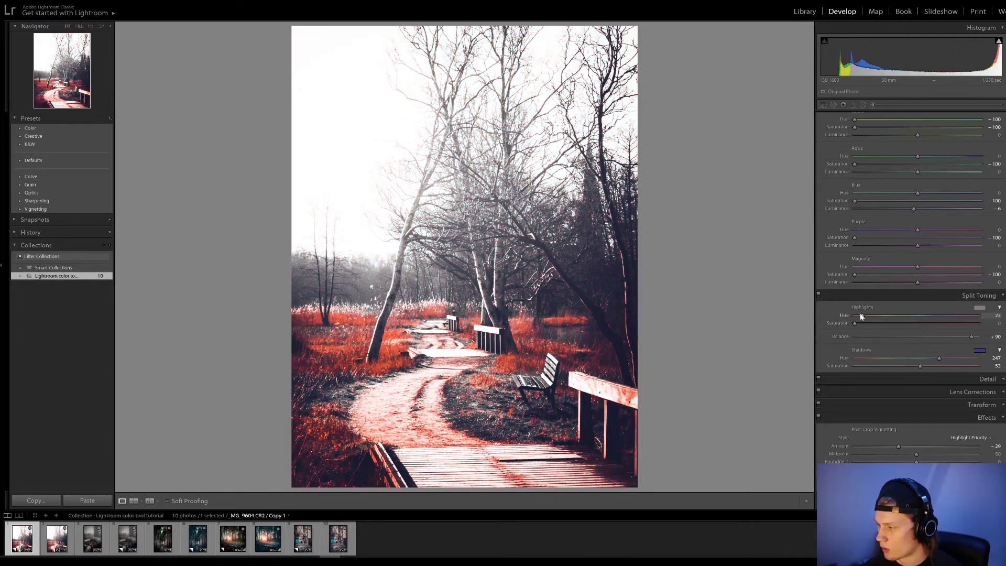
double_click(941, 357)
double_click(920, 366)
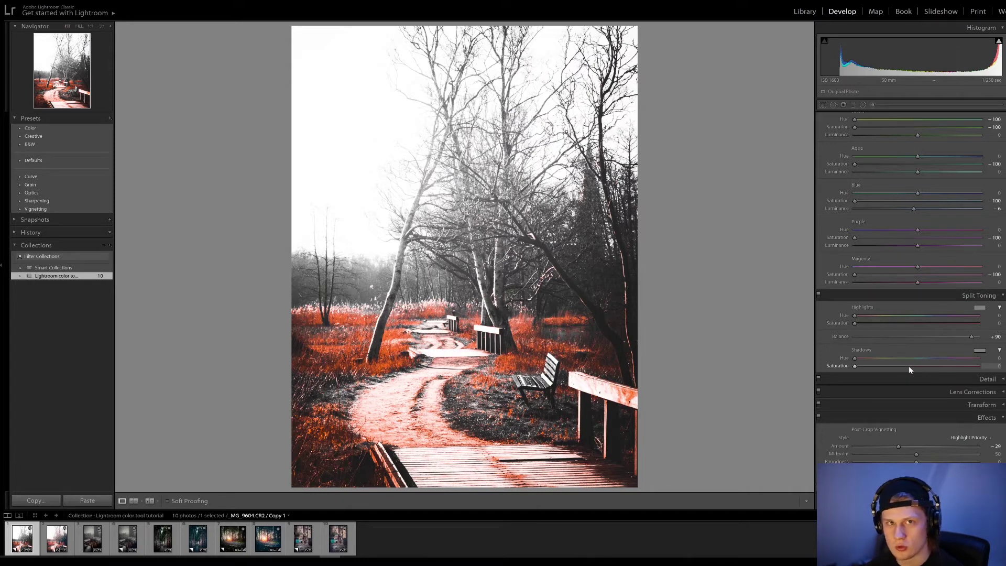
Step: Switch back to JST-picture's Lightroom Color Tool
scroll(971, 350, up, 8)
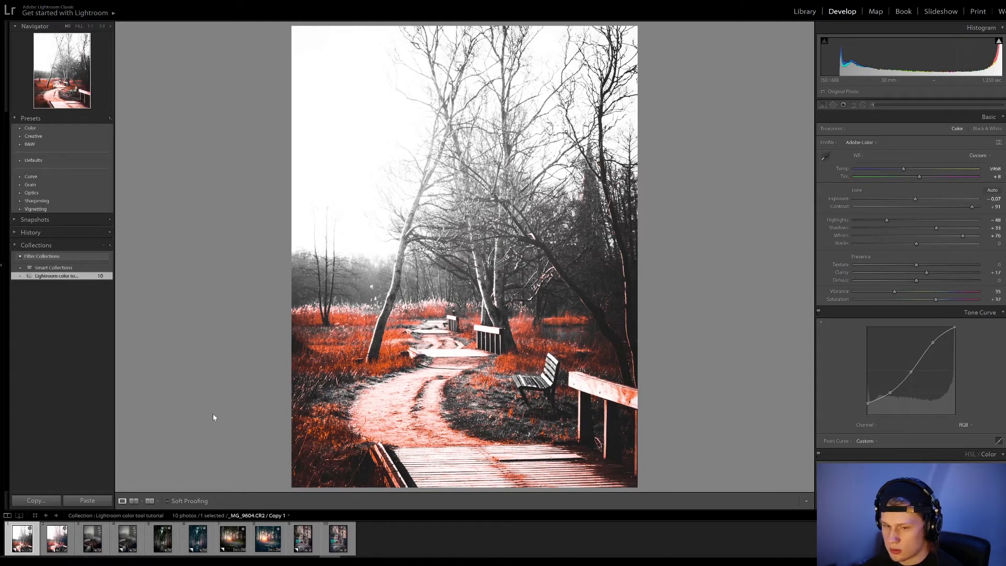
click(31, 553)
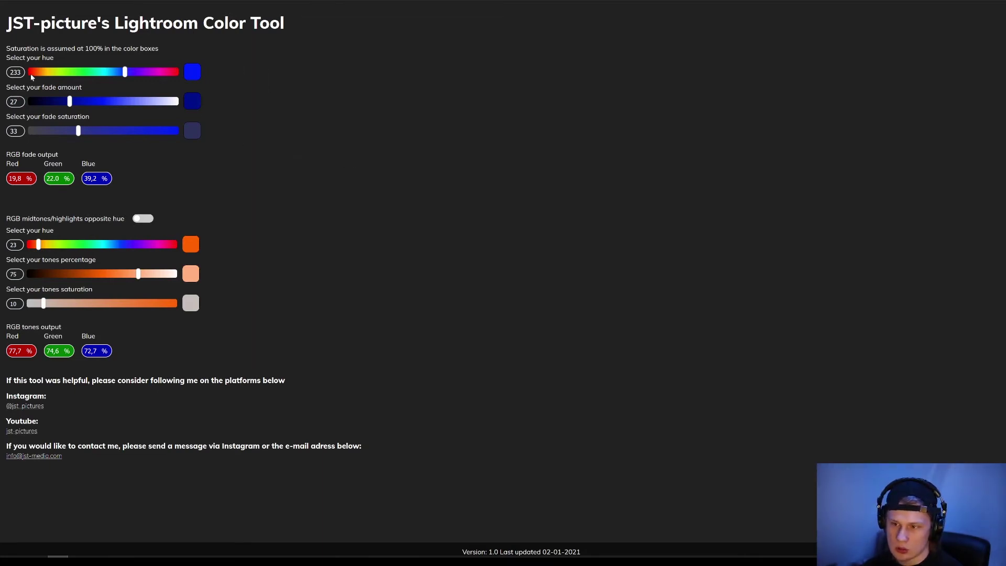
Step: Set the fade hue to 223, amount to 9 and saturation to 40, and turn on the opposite hue for midtones/highlights
key(Tab)
text(223)
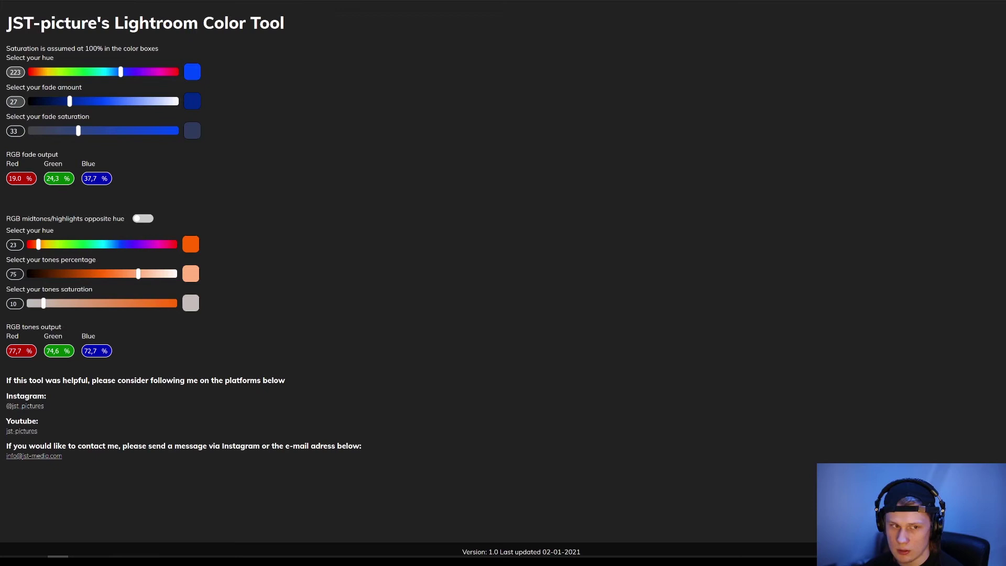
key(Tab)
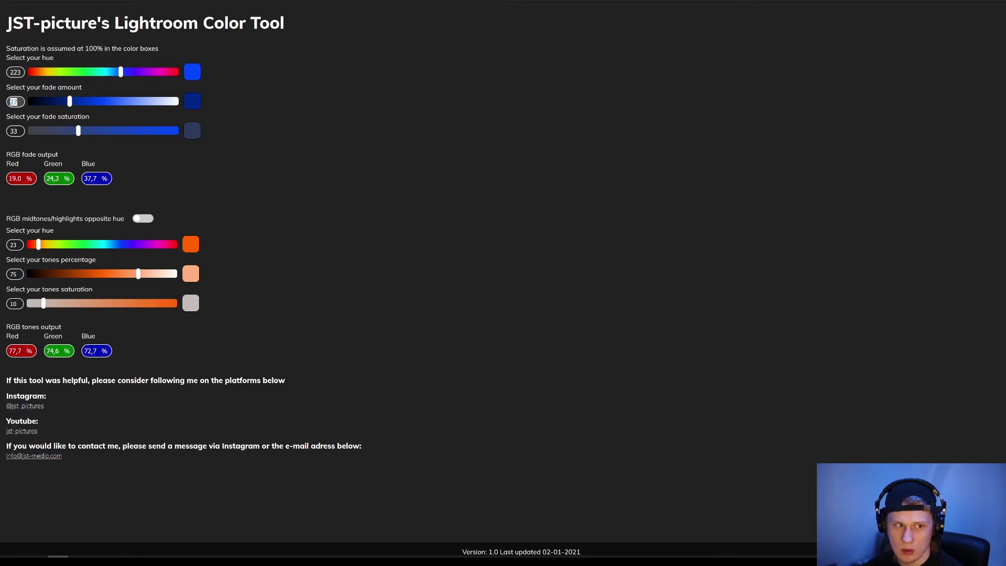
text(9)
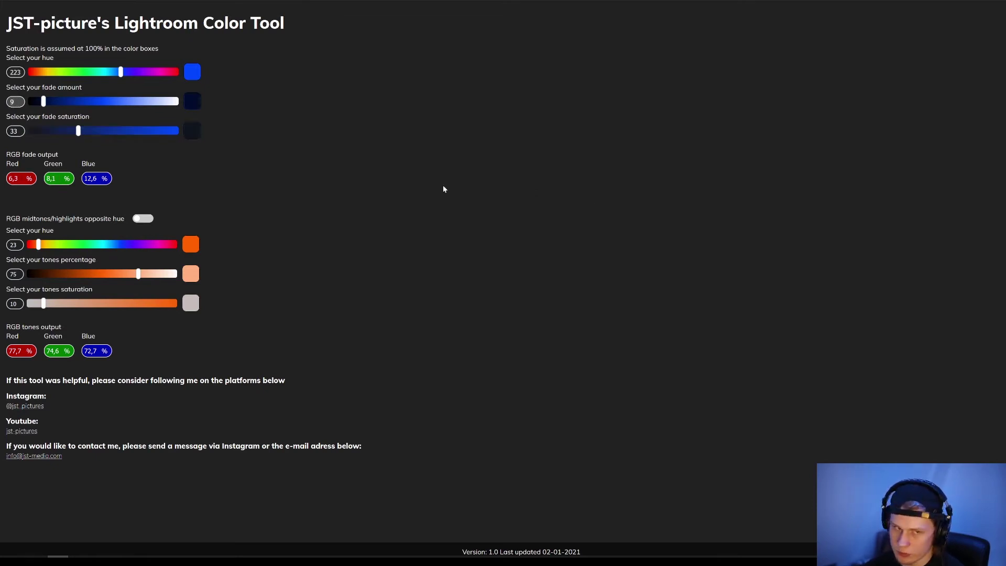
key(Tab)
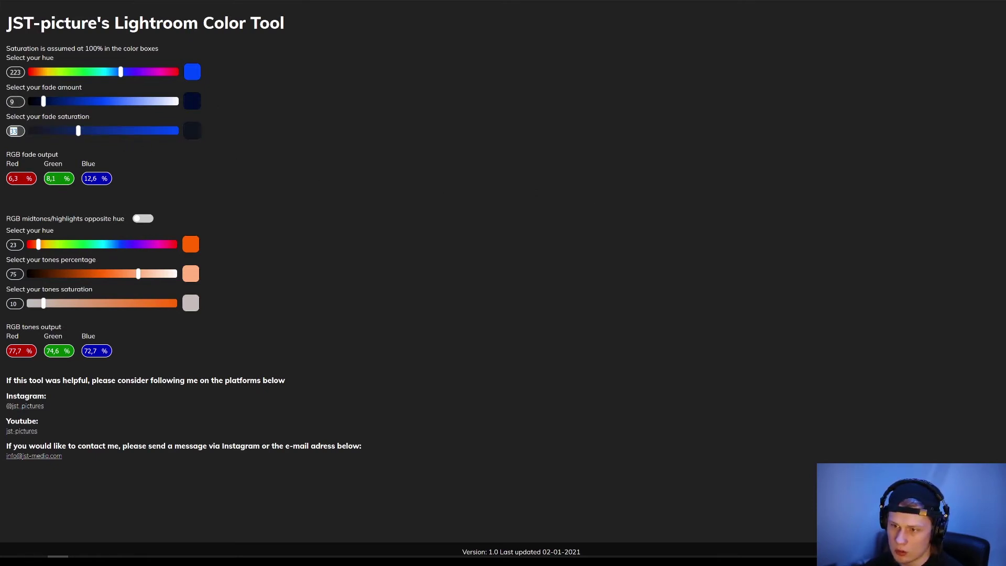
text(40)
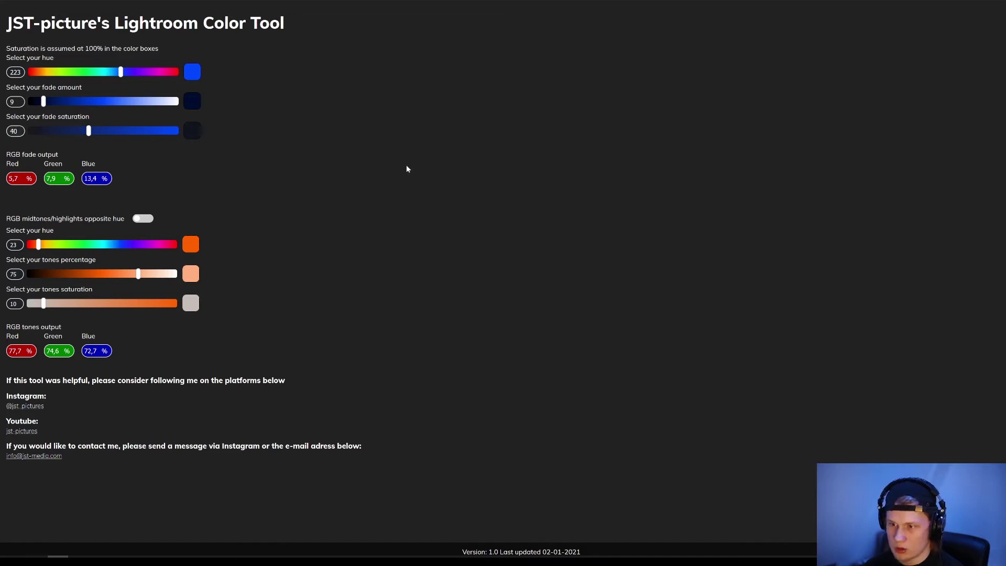
click(144, 220)
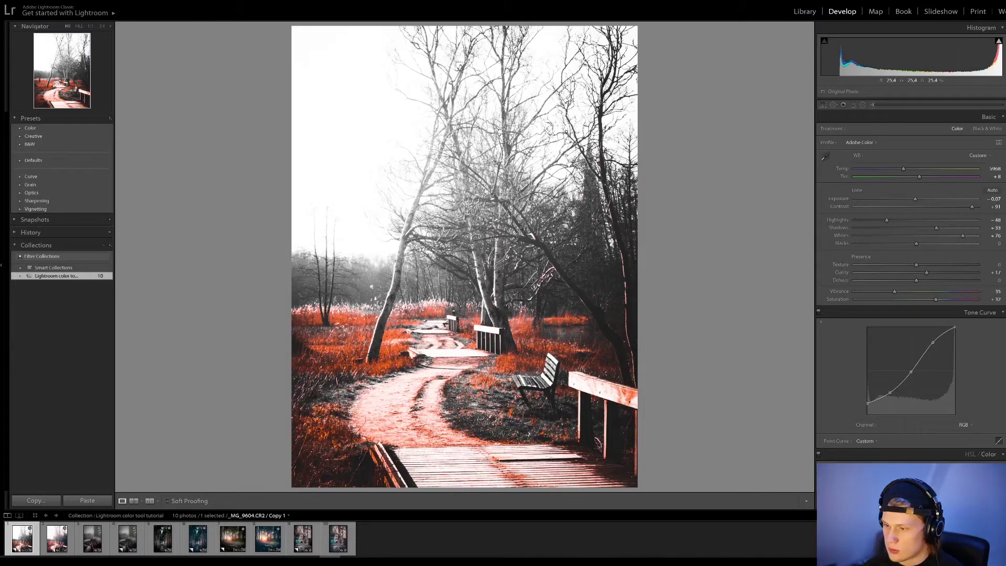
Step: In Lightroom, load the 5 point rgb point curve and raise the red channel's black point to about 5.7%
click(863, 442)
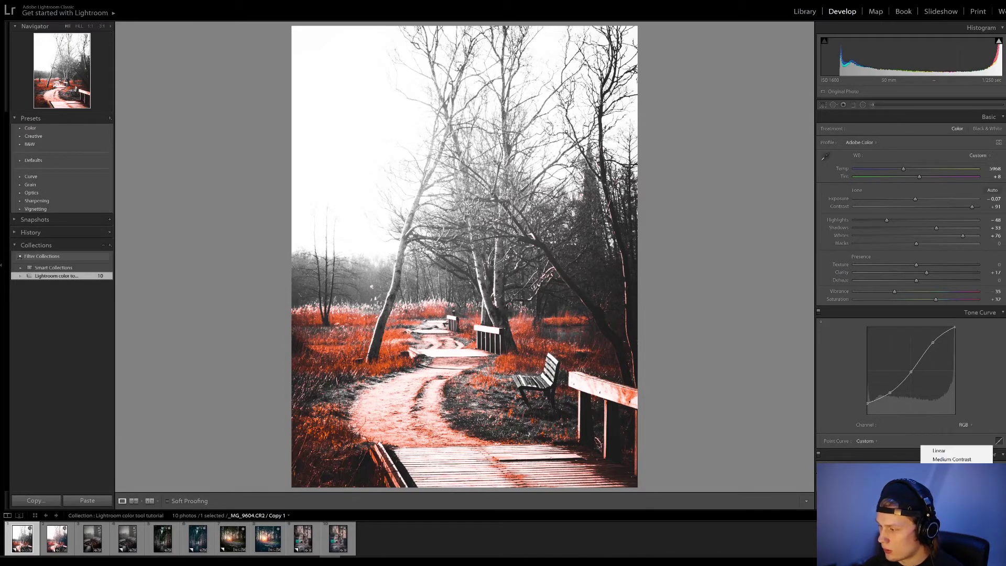
click(949, 474)
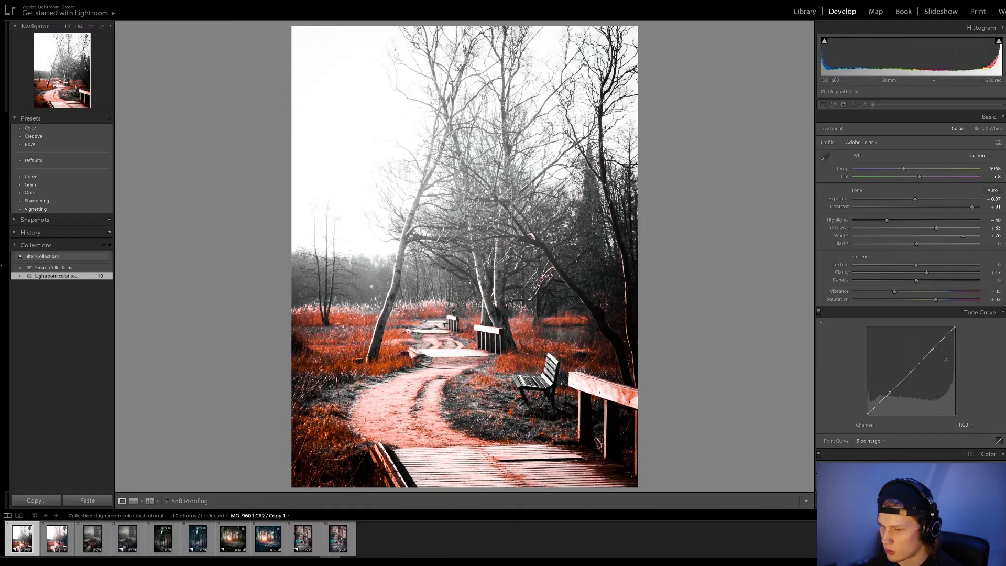
click(970, 426)
click(954, 446)
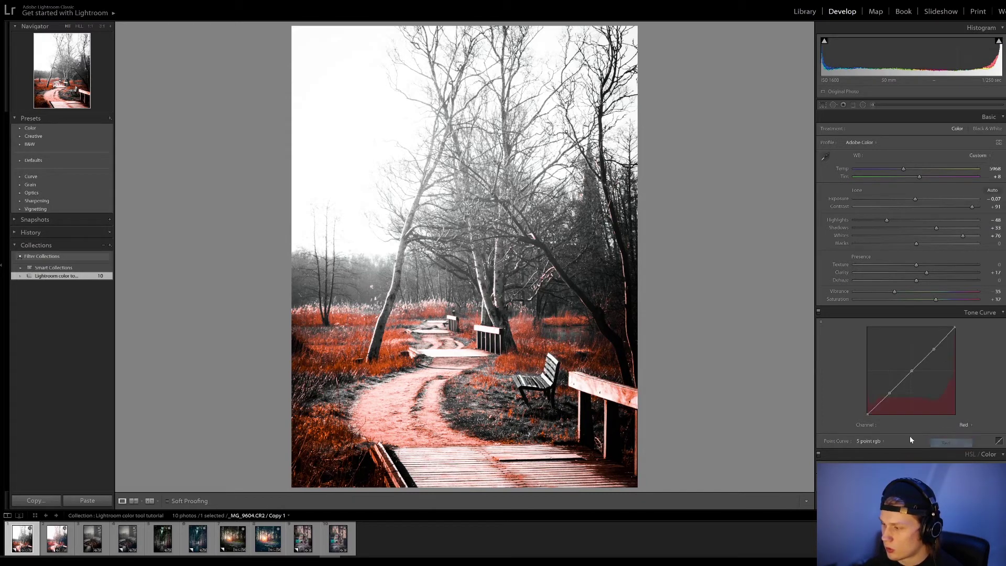
drag(868, 415, 866, 413)
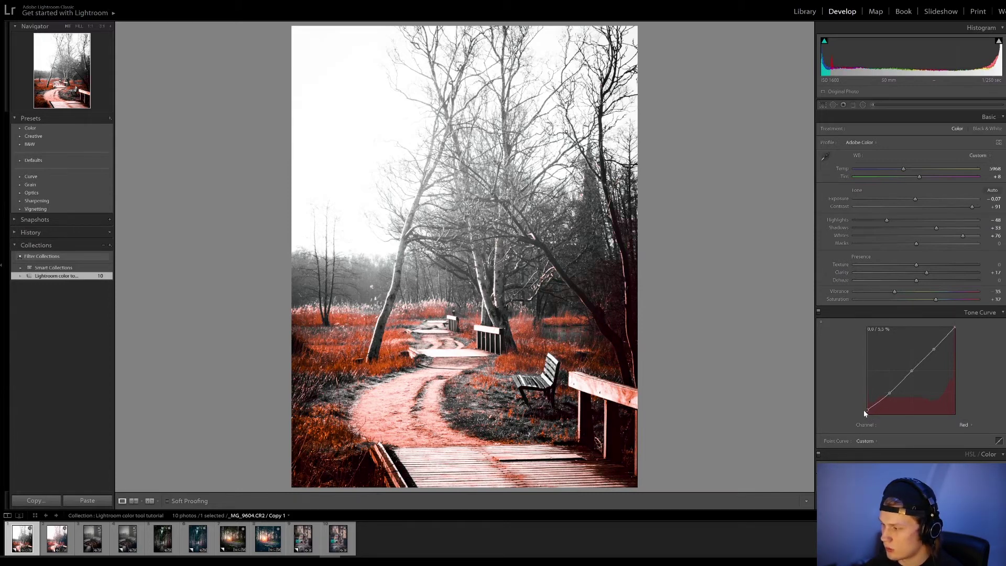
Step: Raise the black point of the green tone curve to about 7.9% and of the blue curve to about 13.4%
click(974, 426)
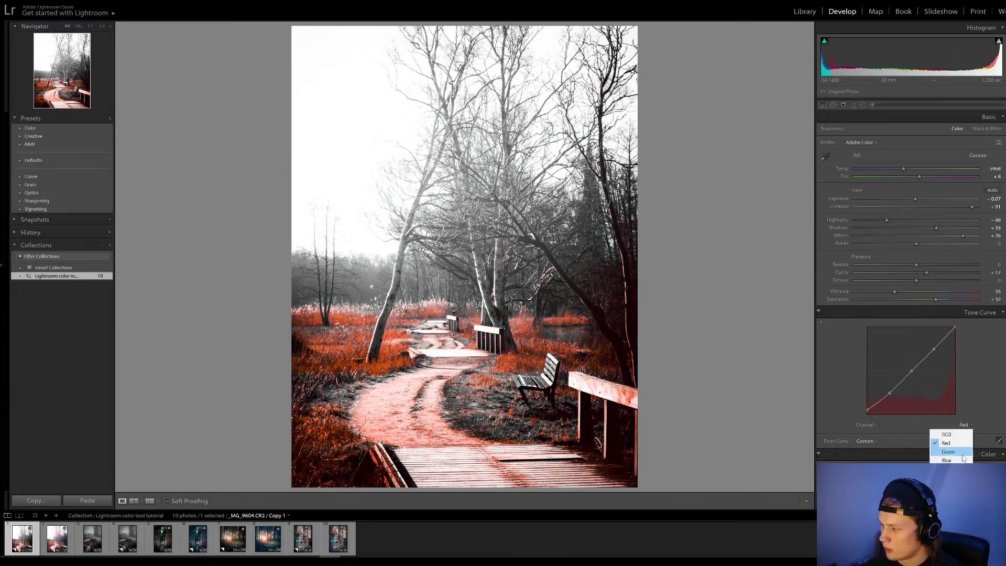
click(952, 453)
drag(868, 415, 862, 409)
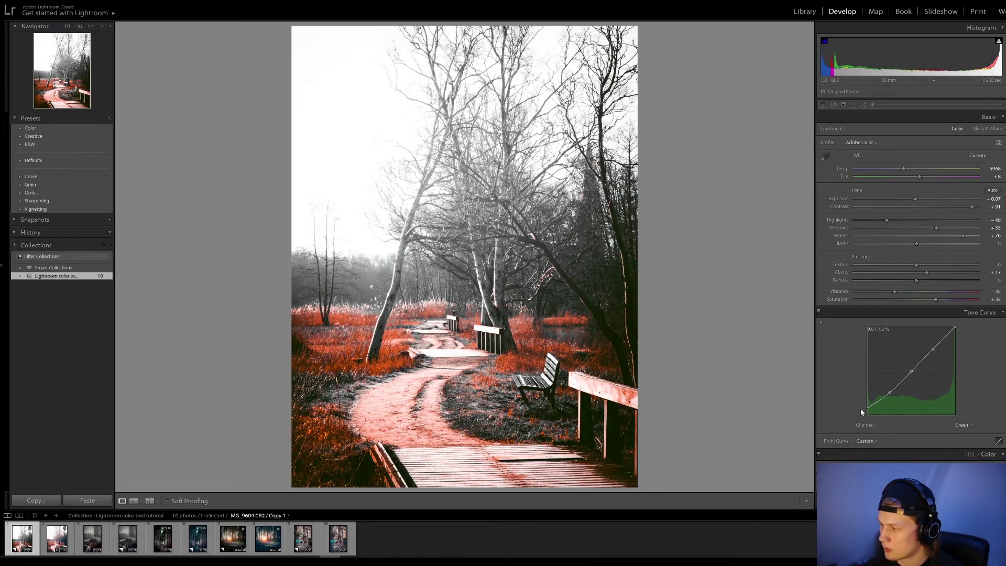
click(967, 426)
click(970, 460)
drag(868, 414, 859, 404)
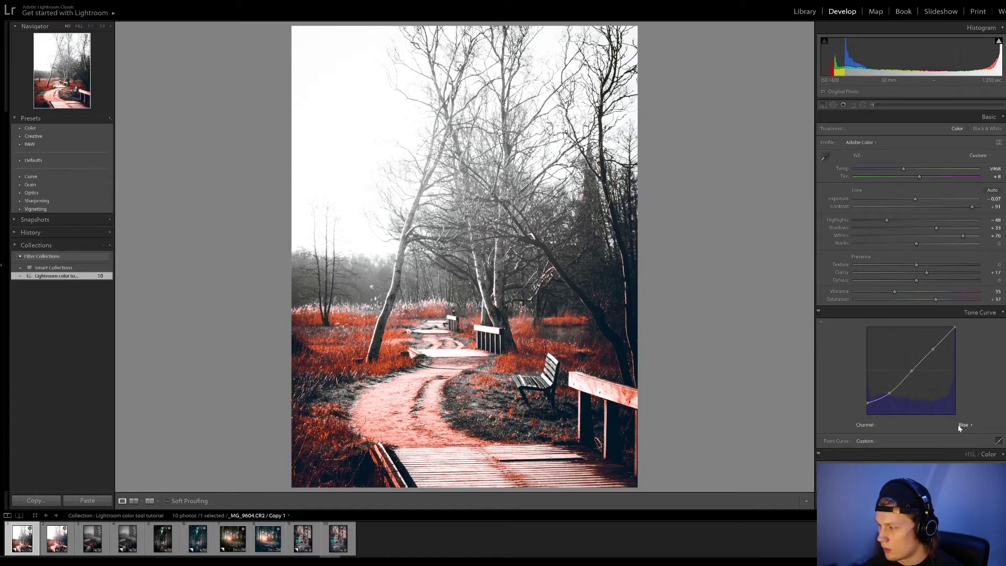
Step: Compare the photo with and without the tone curve adjustment to examine the tint in the shadows
click(819, 313)
click(819, 312)
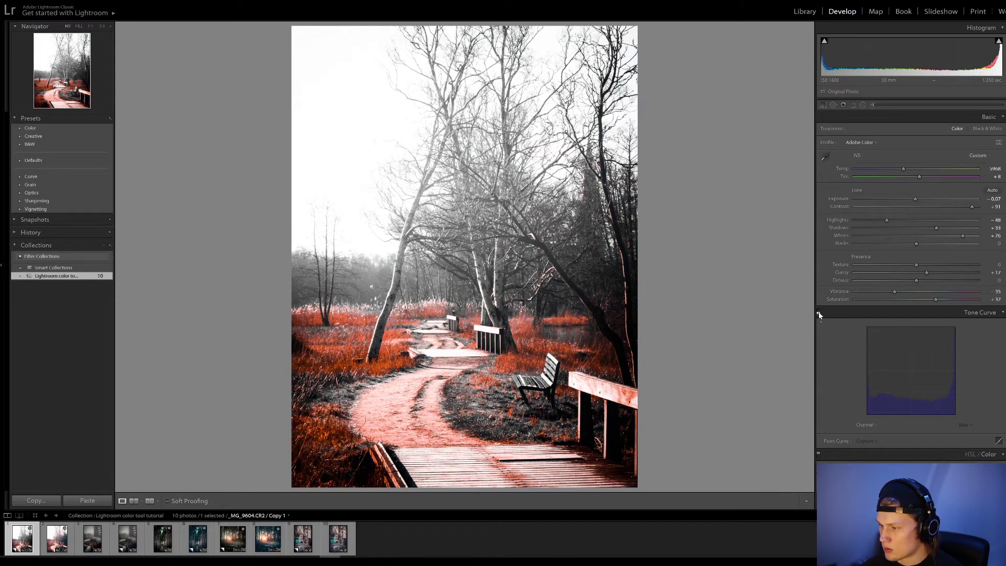
click(820, 313)
click(820, 313)
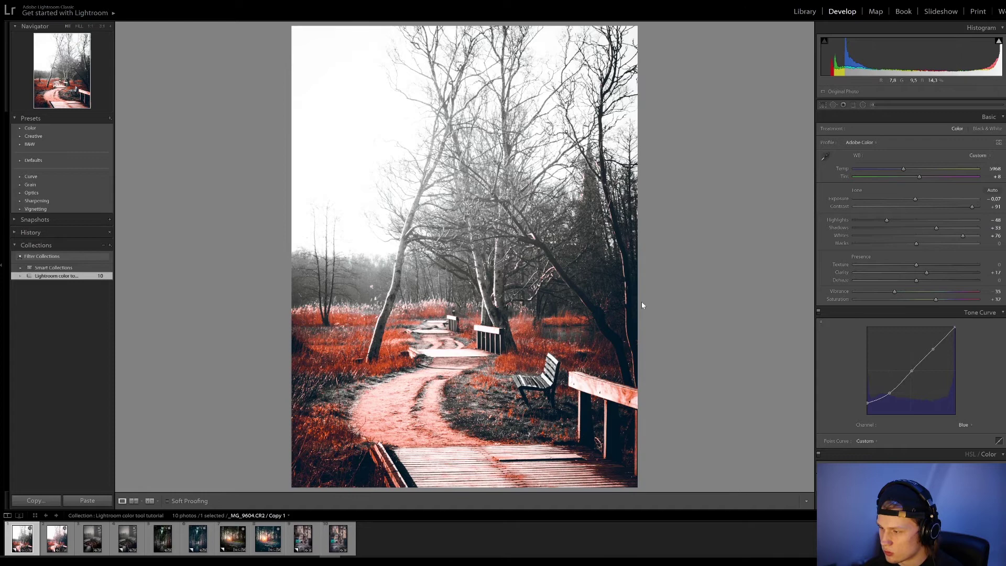
click(819, 310)
click(819, 314)
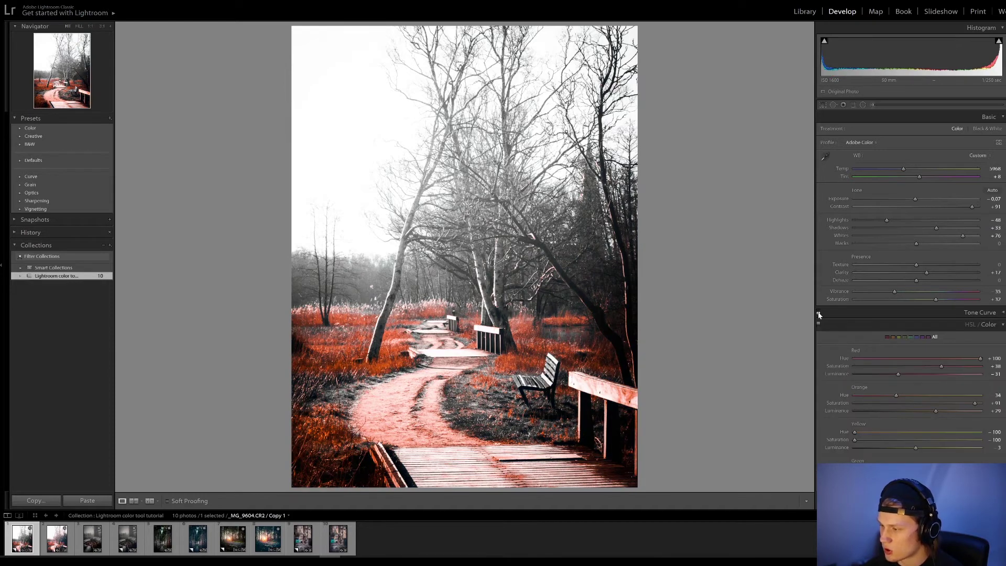
click(820, 313)
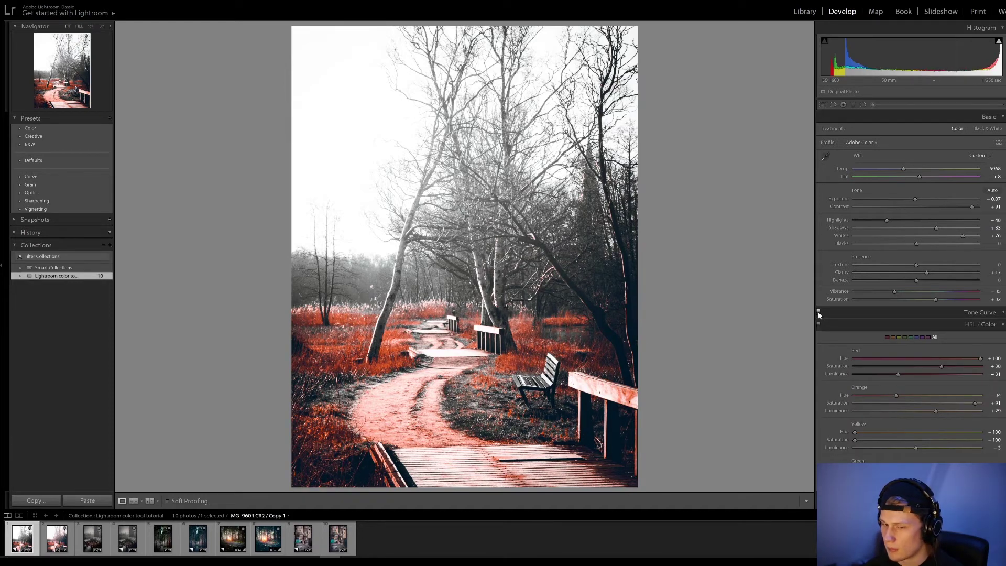
click(819, 312)
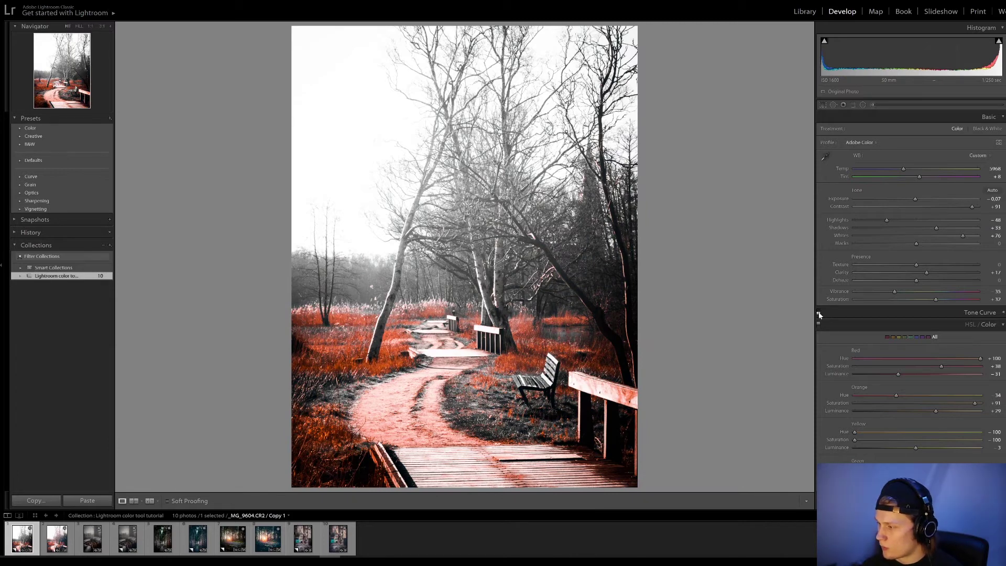
click(820, 312)
click(823, 311)
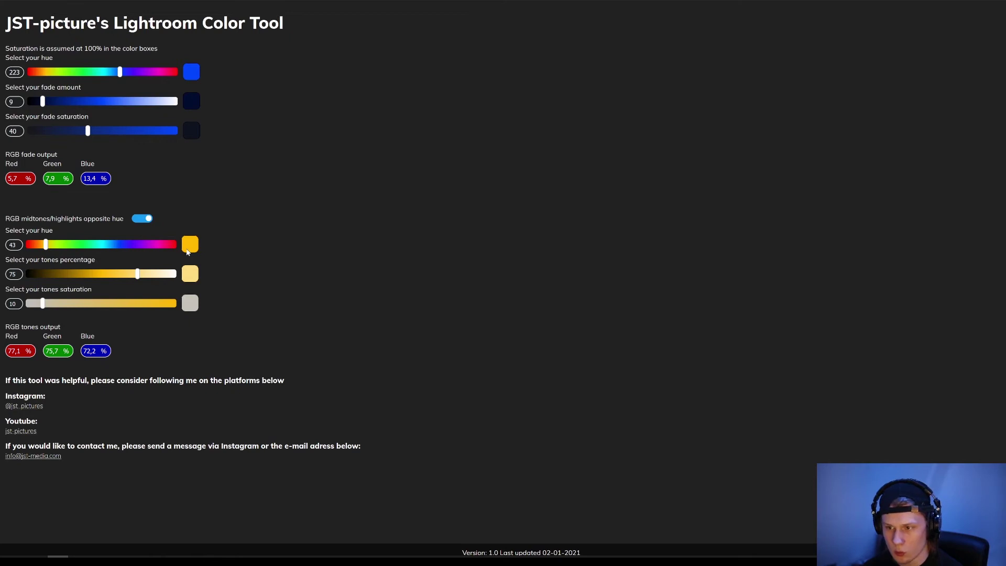
Step: In the Lightroom Color Tool, turn off the opposite hue option and set the tones hue to 12
click(147, 219)
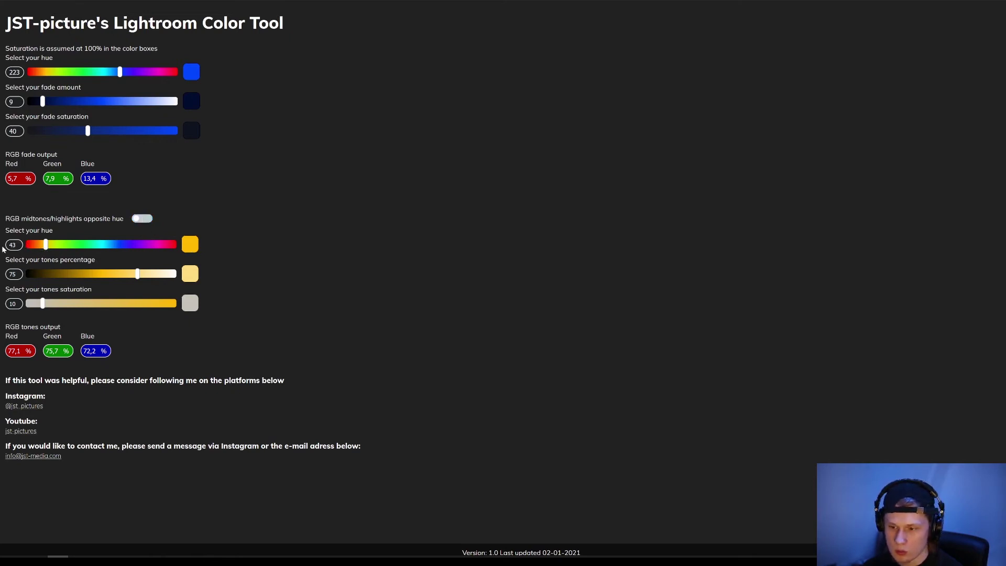
text(12)
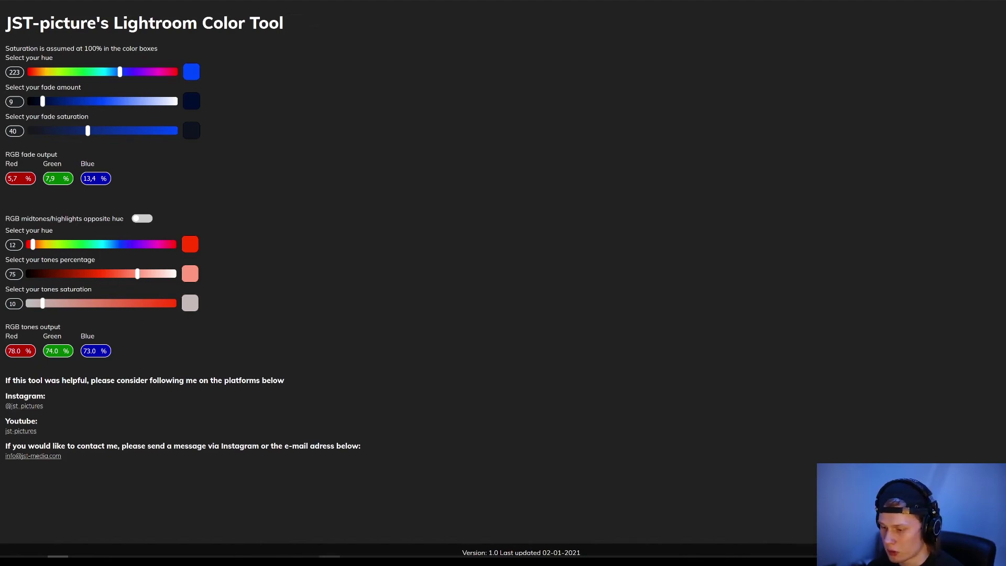
Step: Back in Lightroom, move the 75% point of the red tone curve to about 78% and the green one to about 74%
key(alt+Tab)
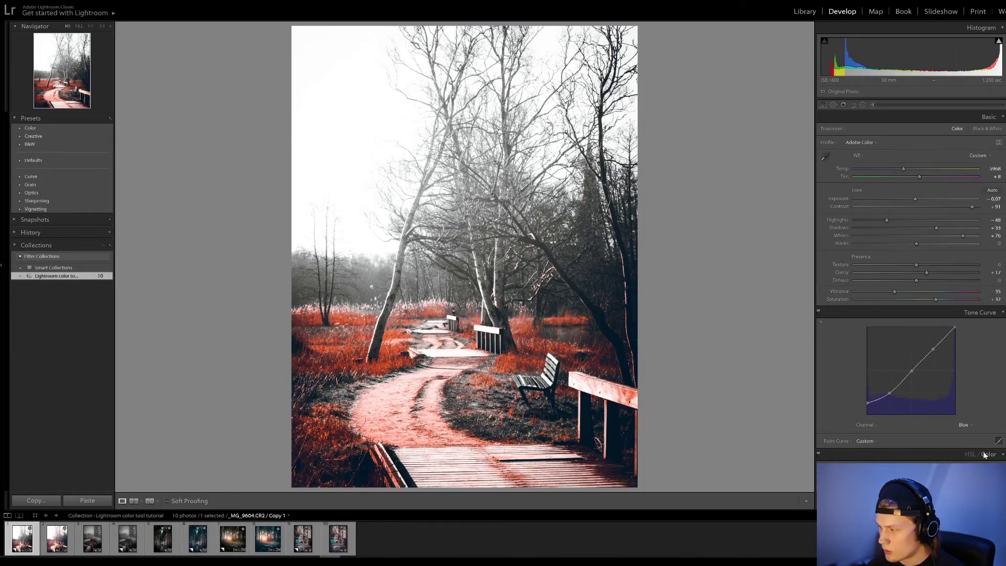
click(965, 424)
click(952, 443)
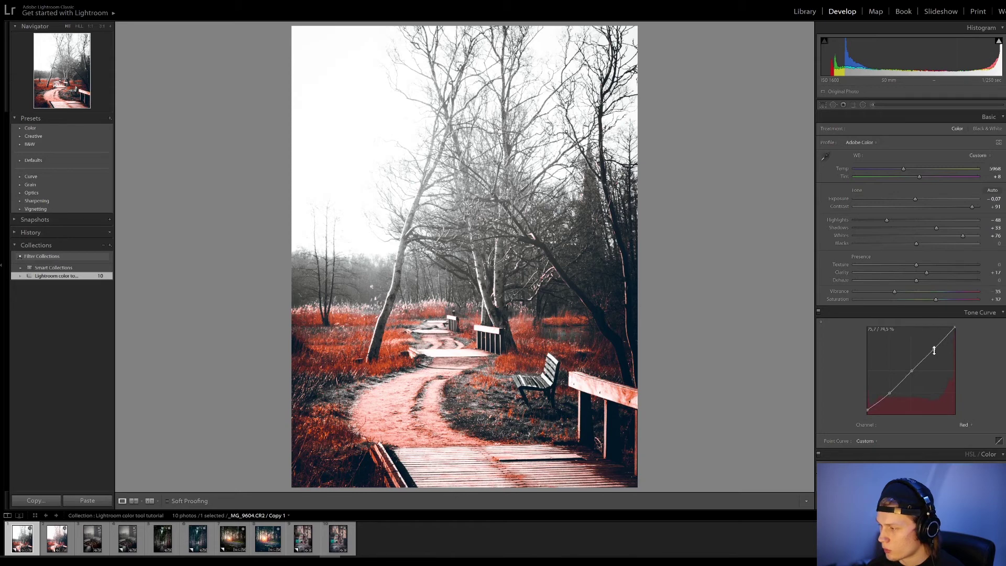
drag(935, 350, 935, 347)
click(965, 424)
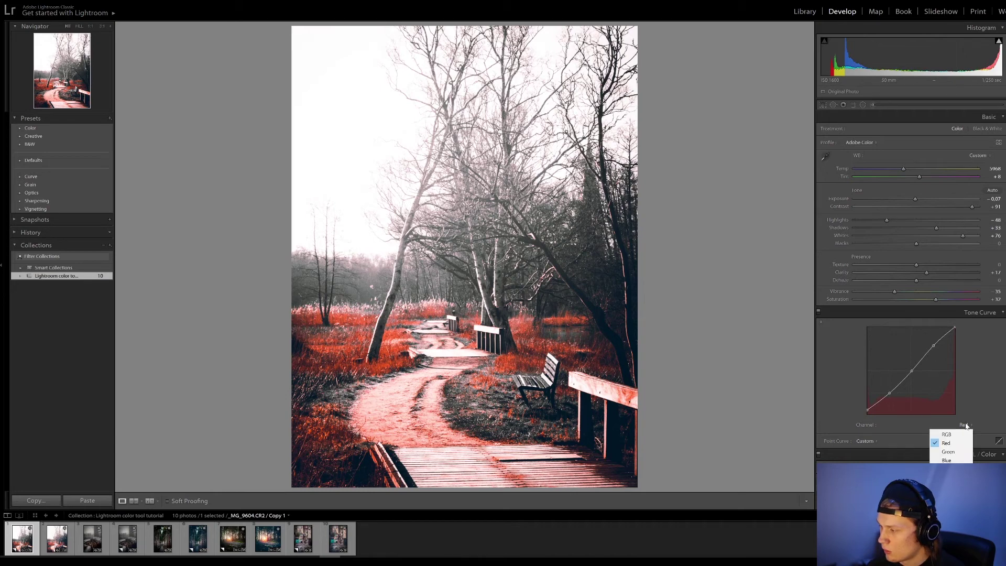
click(963, 452)
drag(934, 351, 935, 354)
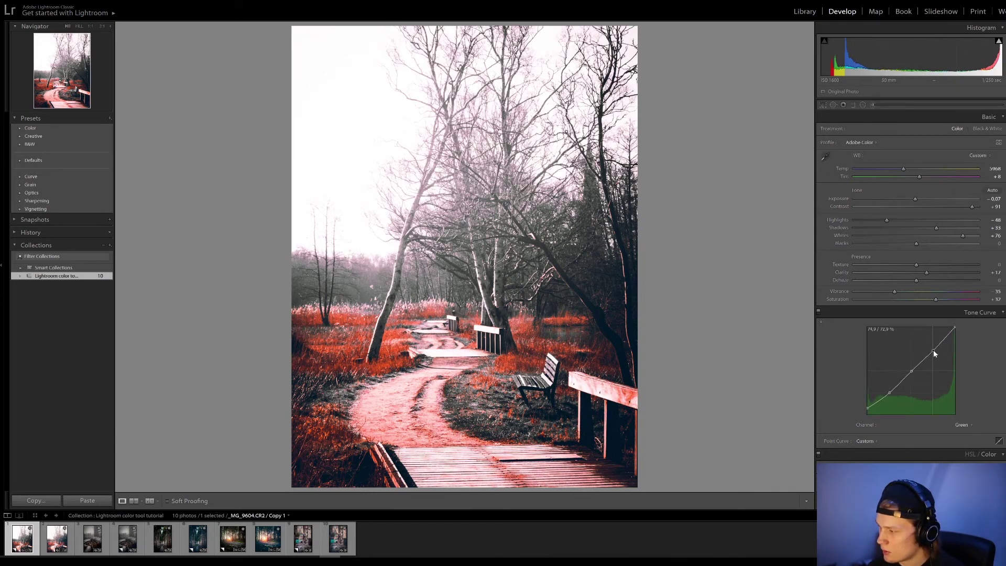
Step: Lower the 75% point of the blue tone curve to about 73% and compare the photo with and without the tone curve
click(960, 424)
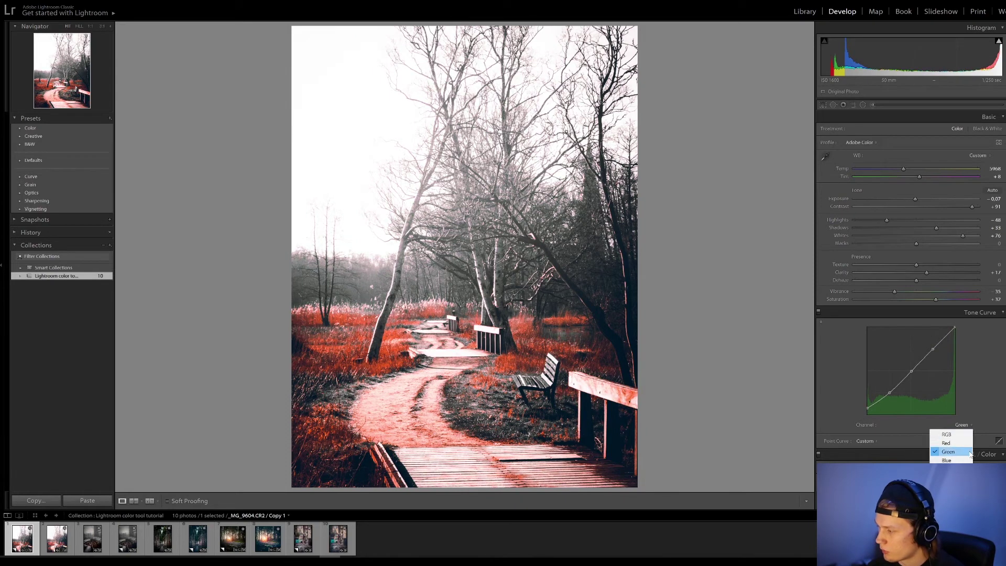
click(947, 460)
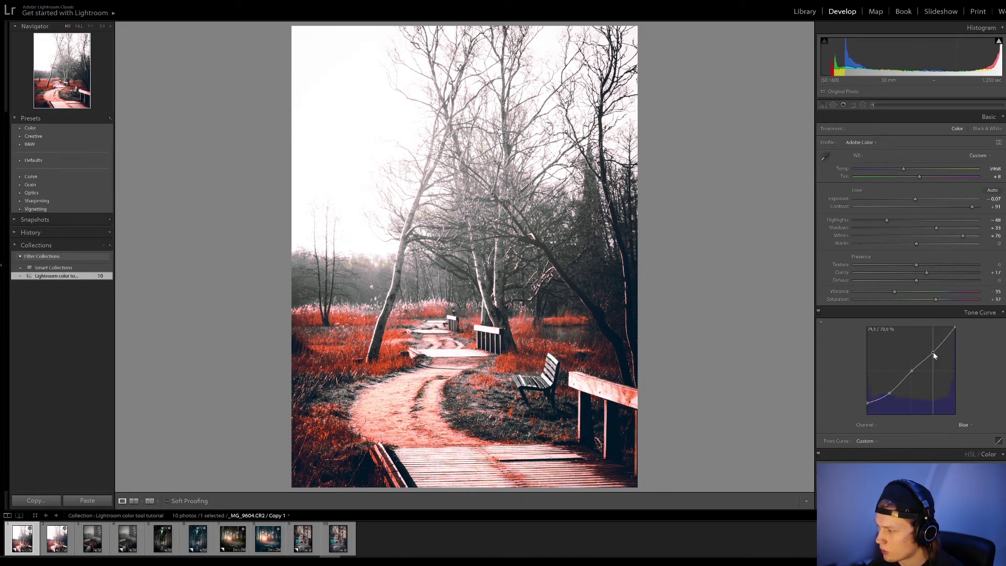
drag(935, 354, 934, 354)
click(819, 311)
click(818, 311)
click(819, 312)
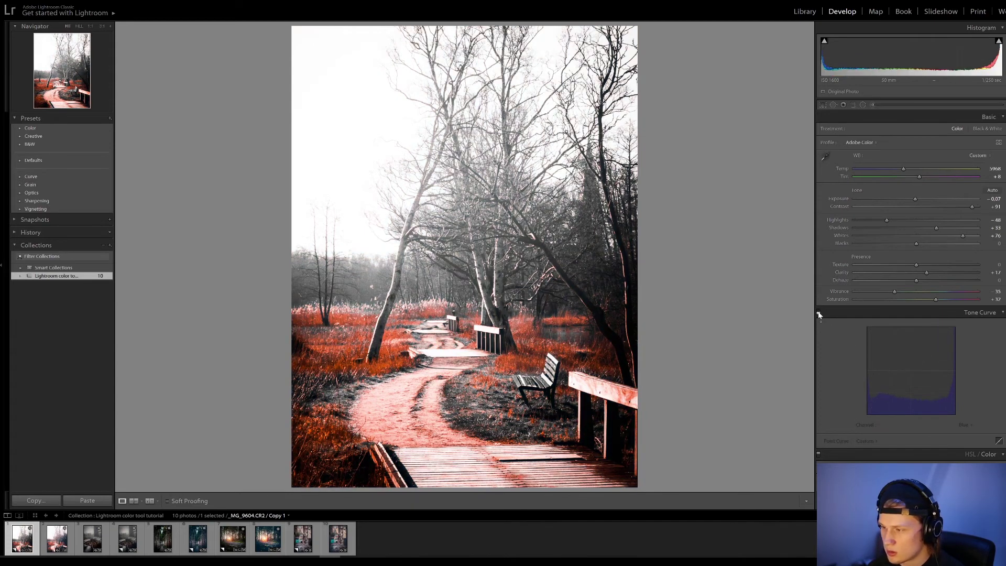
click(819, 312)
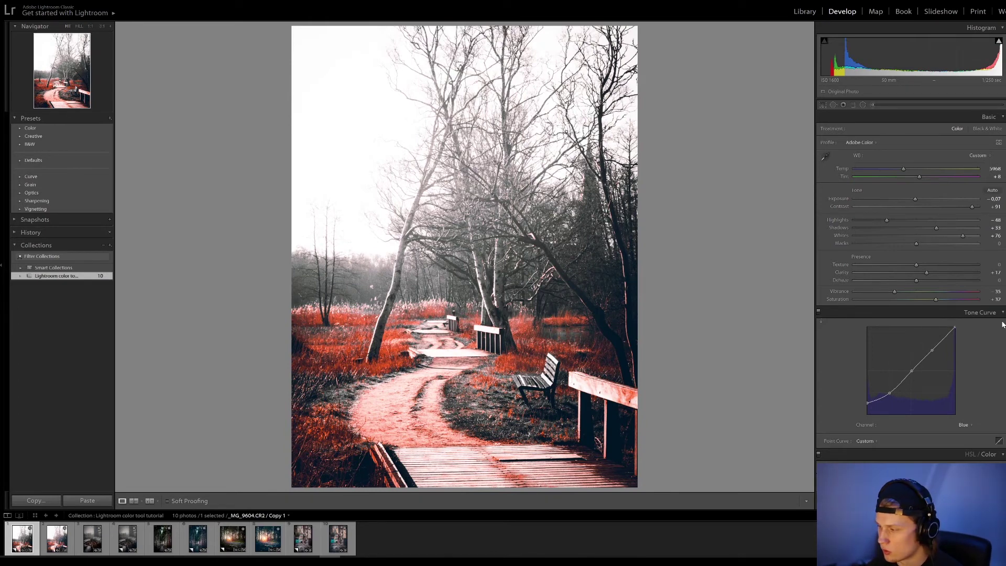
Step: In Split Toning, set the shadows hue to 223 and the highlights hue to 12
scroll(999, 375, down, 10)
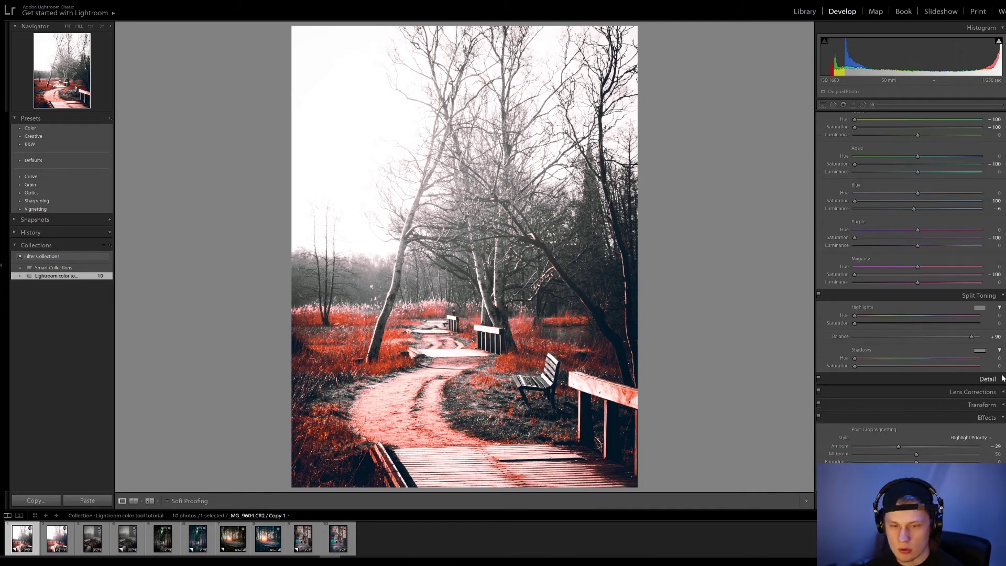
click(998, 358)
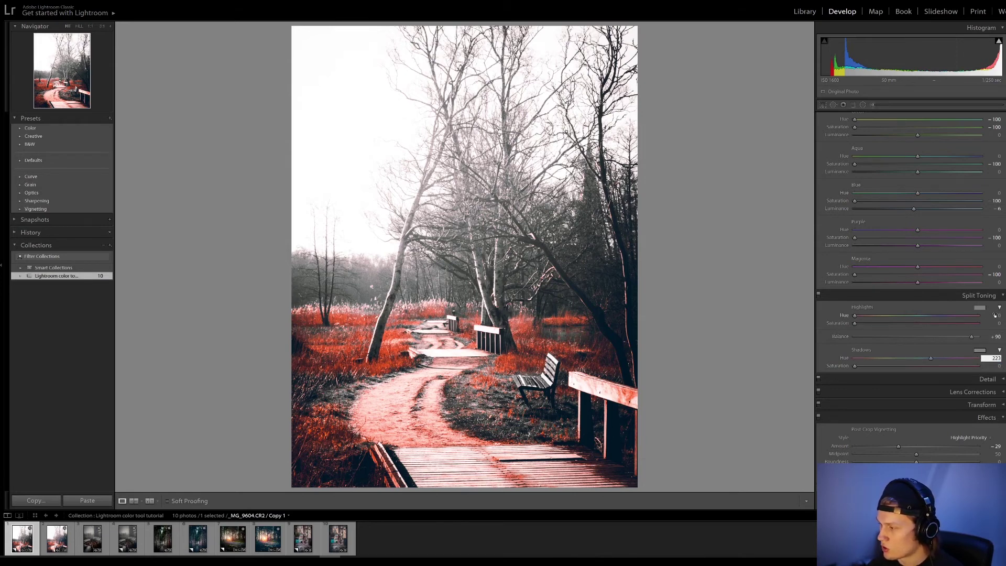
click(987, 316)
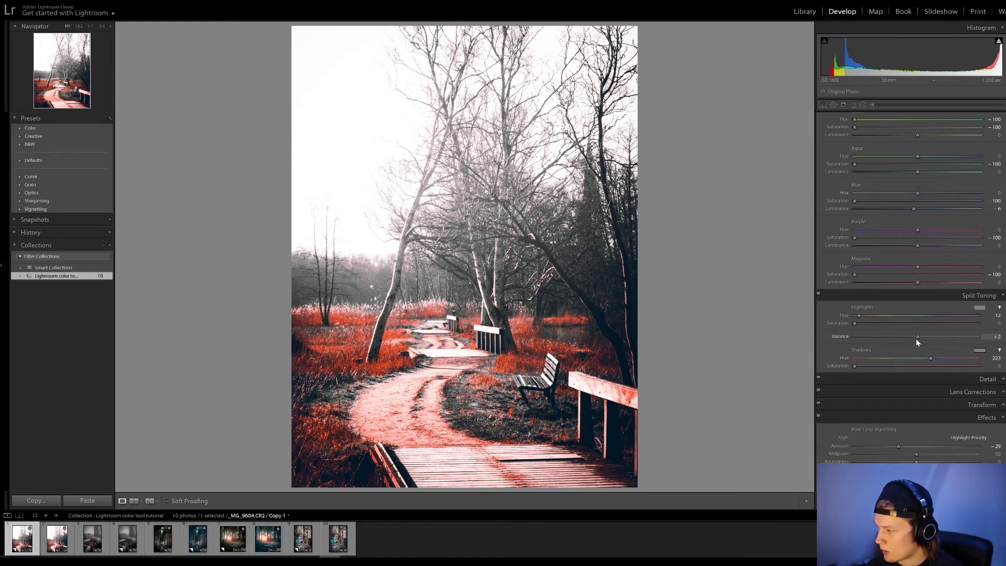
Step: Set the split toning balance to -3, the shadows saturation to 18 and the highlights saturation to 1
drag(917, 340, 915, 340)
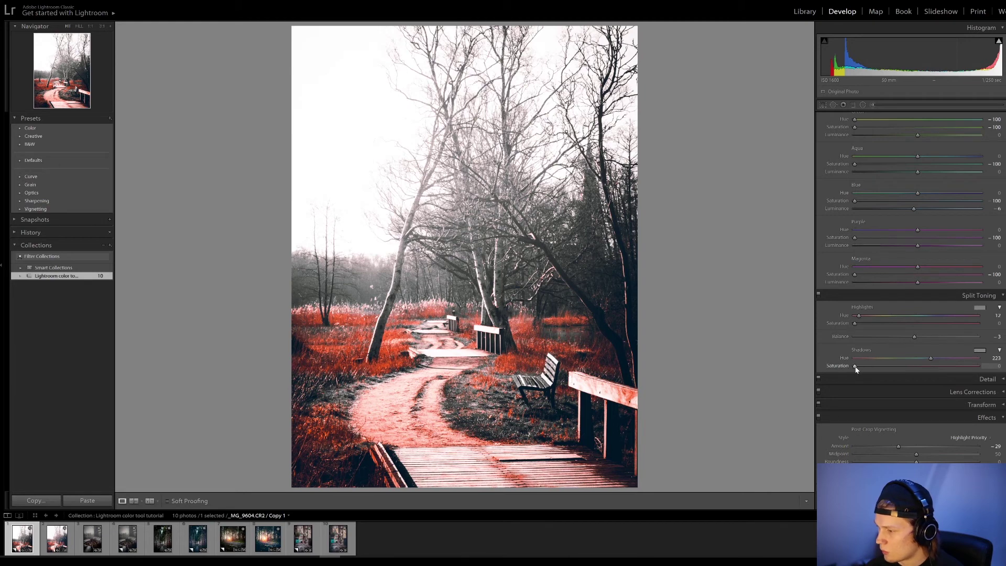
drag(855, 366, 873, 366)
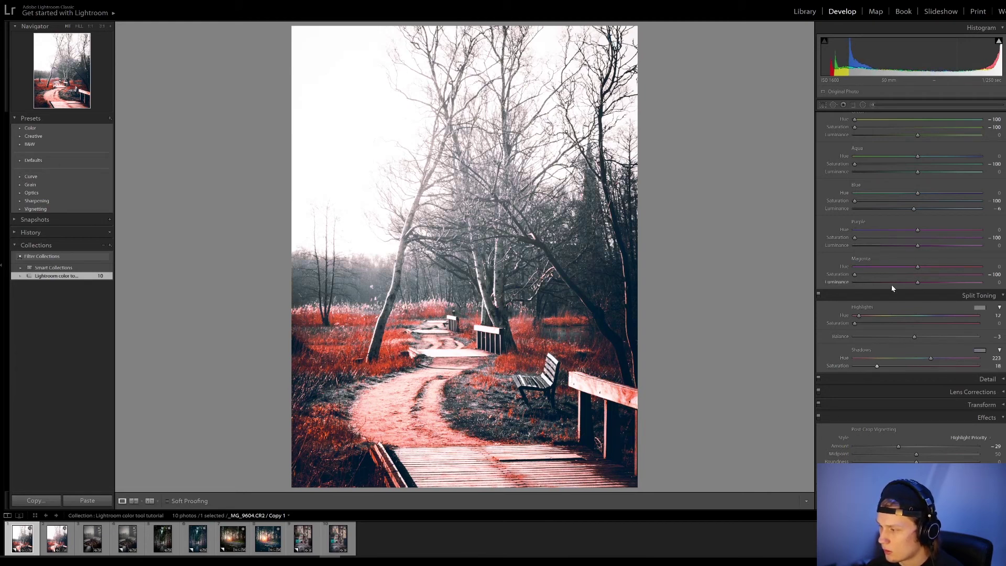
drag(855, 323, 882, 324)
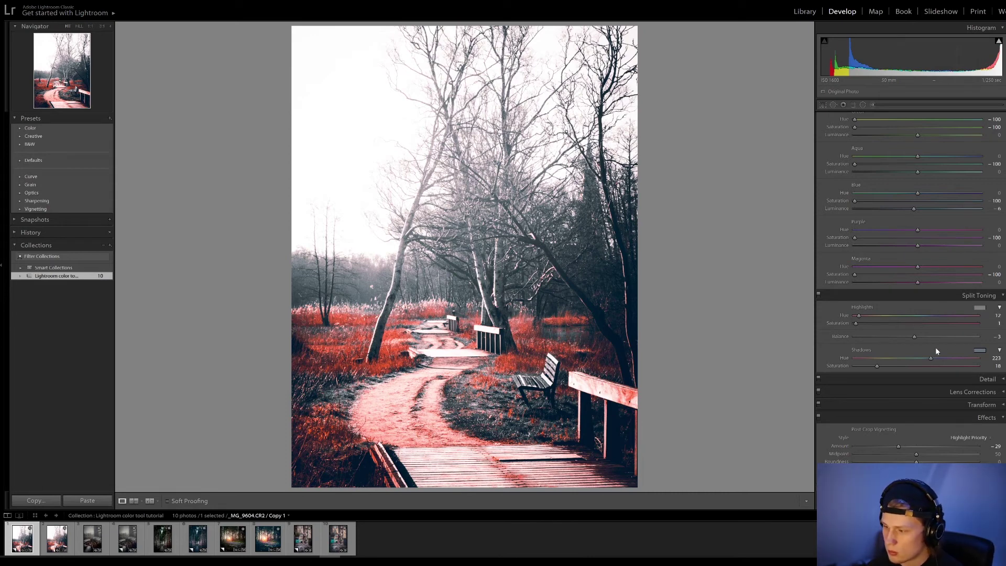
Step: Try a split toning shadows hue of 215 and set it back to 223
mouse_move(932, 358)
mouse_down()
mouse_move(913, 357)
mouse_move(941, 357)
mouse_move(929, 359)
mouse_up()
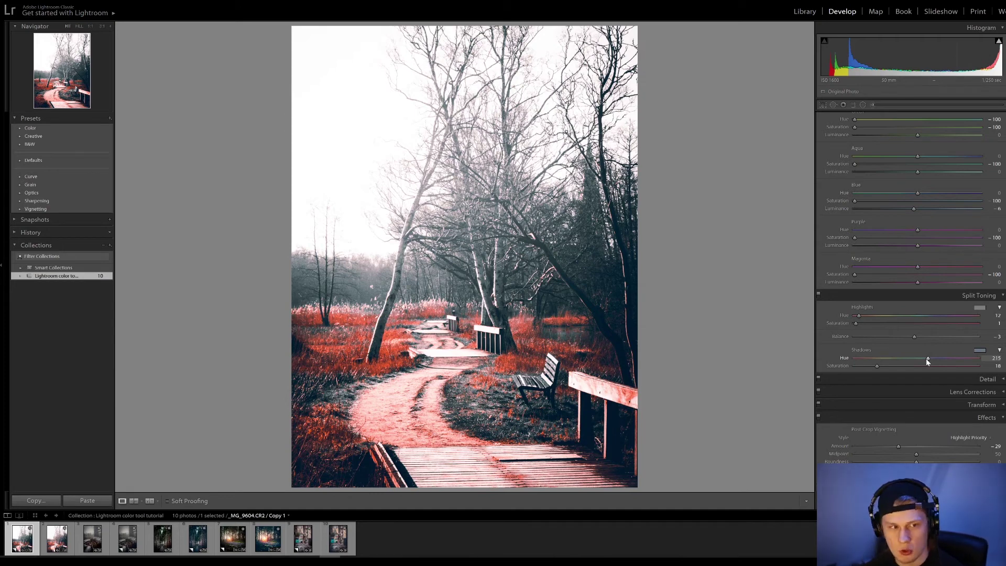
click(990, 358)
text(223)
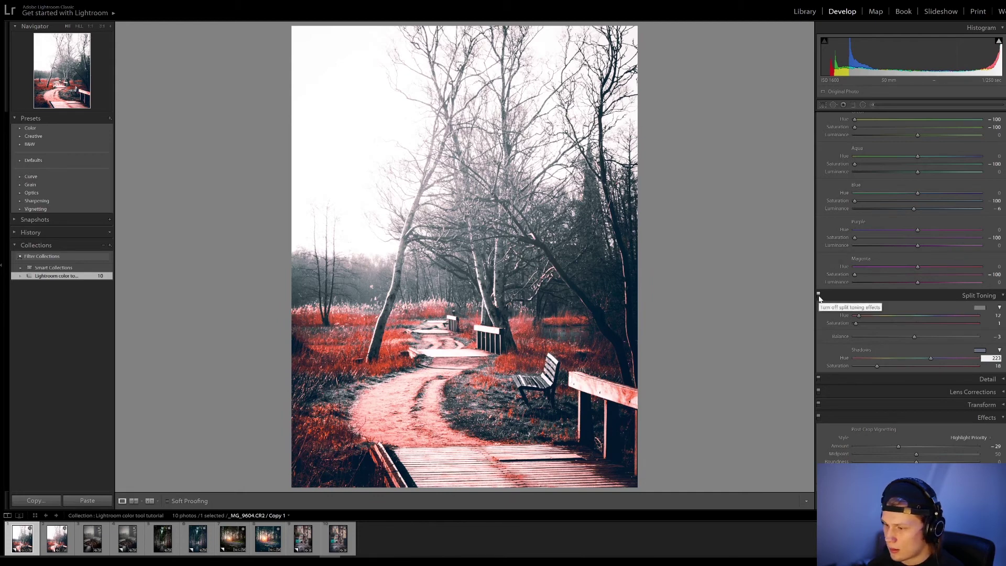
Step: Open the original _MG_9604.CR2 version beside the virtual copy and compare it with and without its tone curve
click(50, 539)
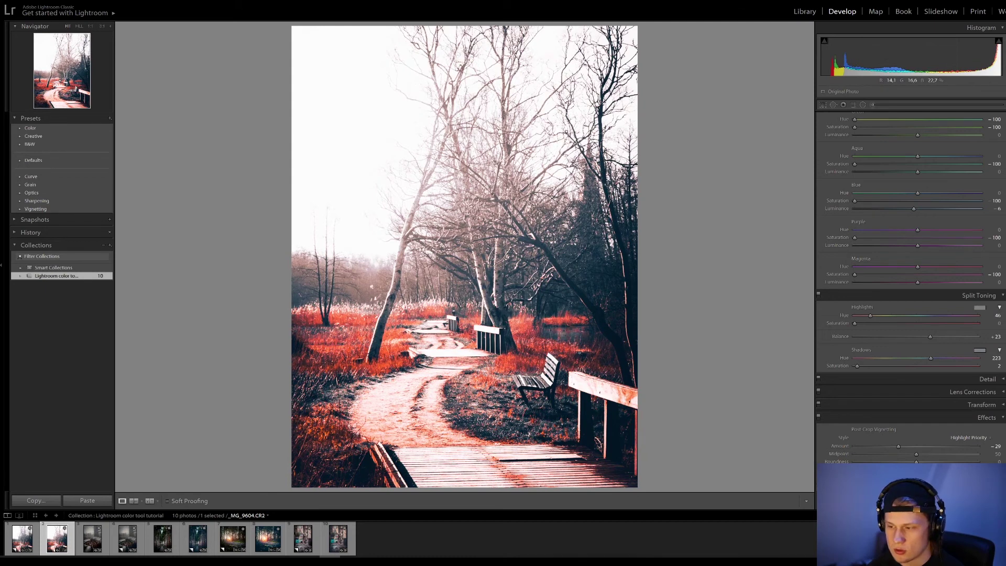
scroll(830, 220, up, 10)
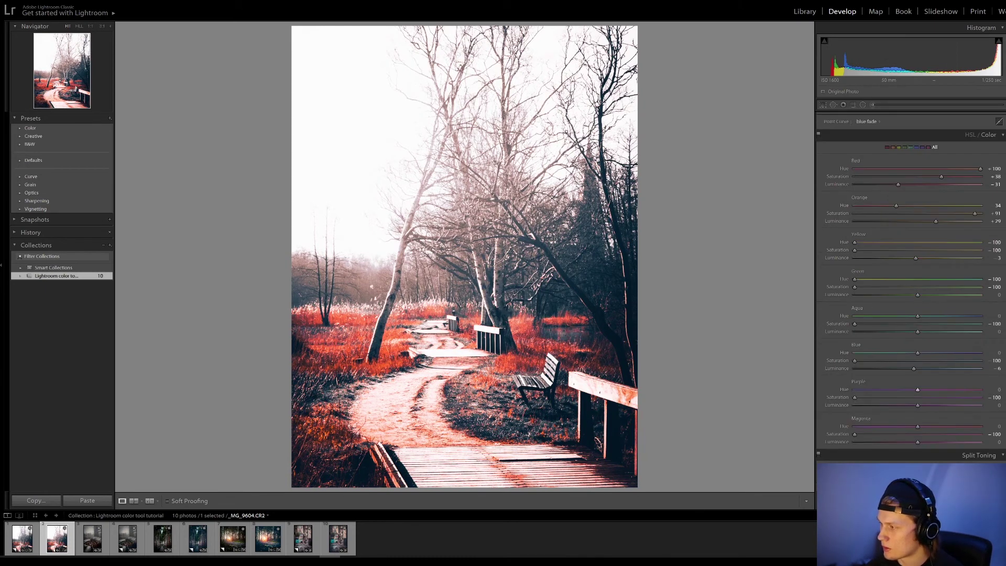
click(819, 311)
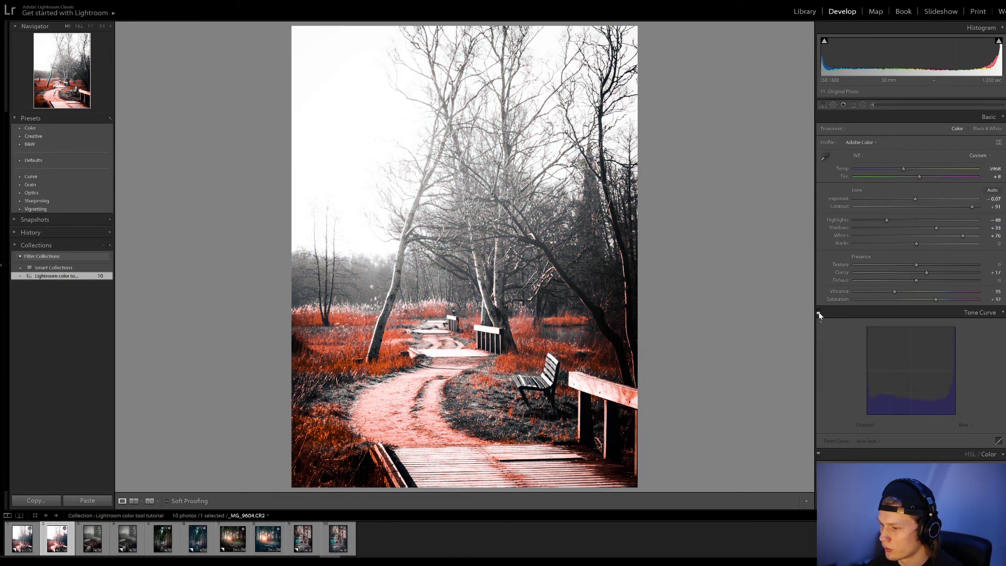
click(819, 312)
click(818, 311)
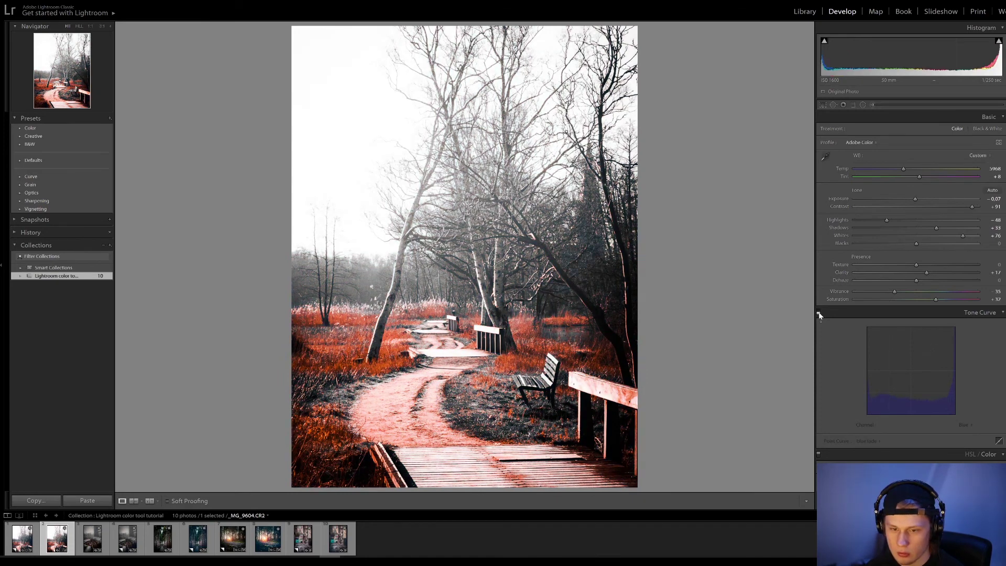
click(818, 311)
Step: Compare the paired versions of the log, forest path, sunset forest and alley photos with and without the tone curve
click(96, 540)
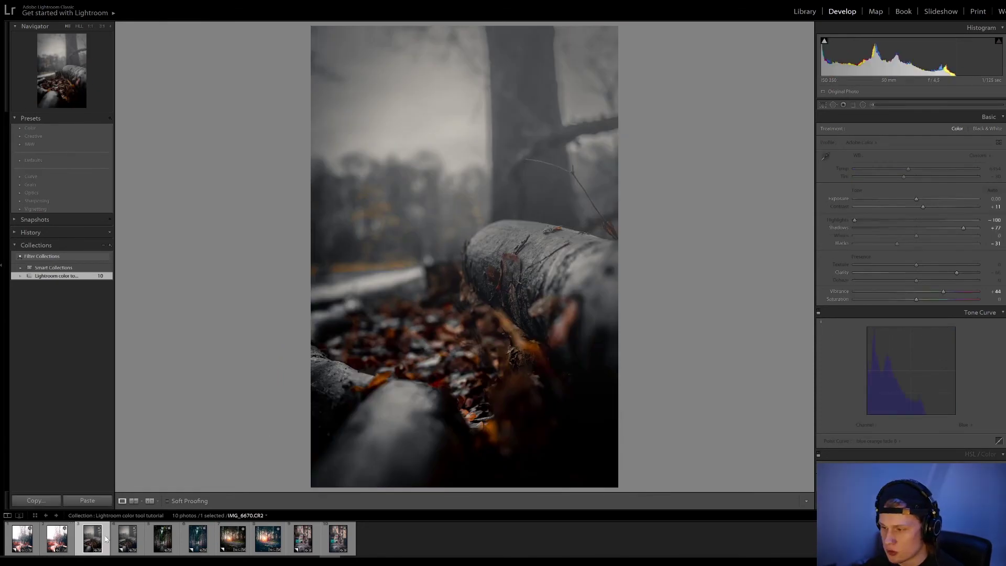
click(122, 540)
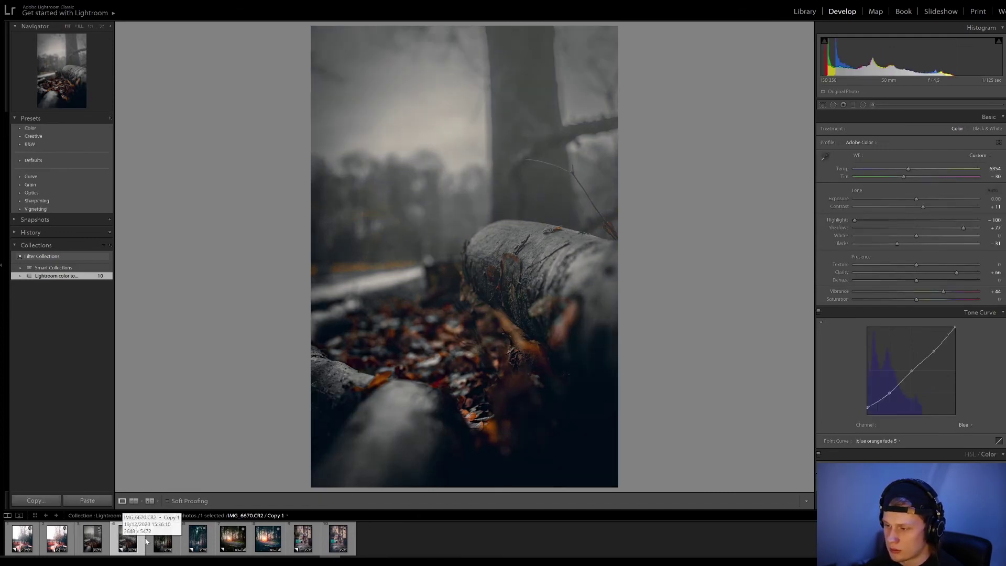
click(162, 542)
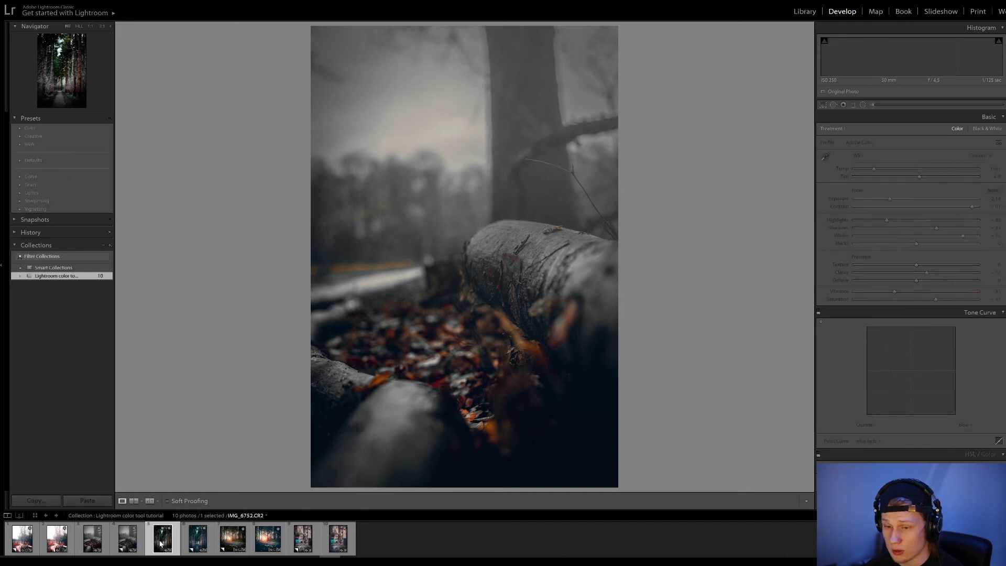
click(194, 540)
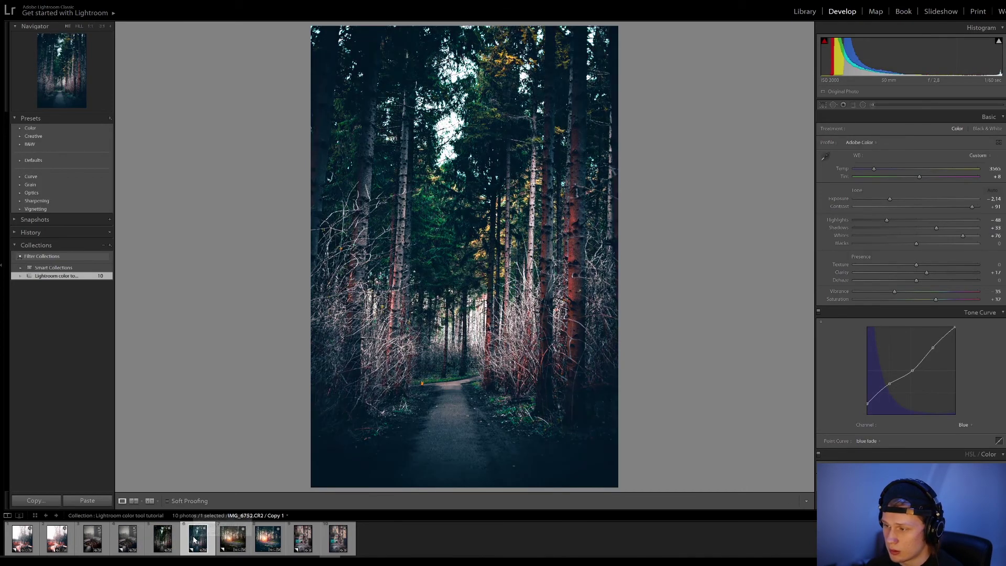
click(237, 543)
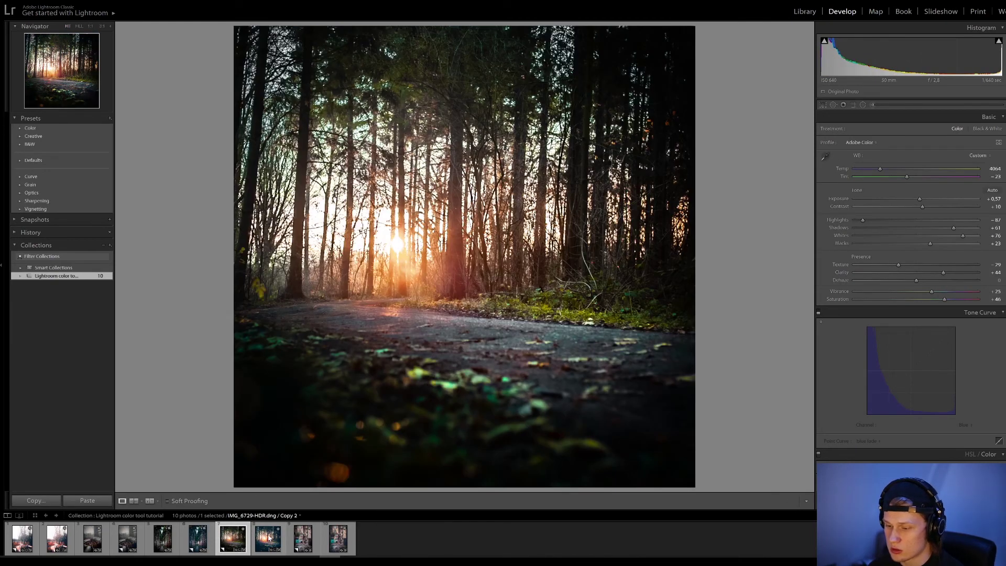
click(270, 542)
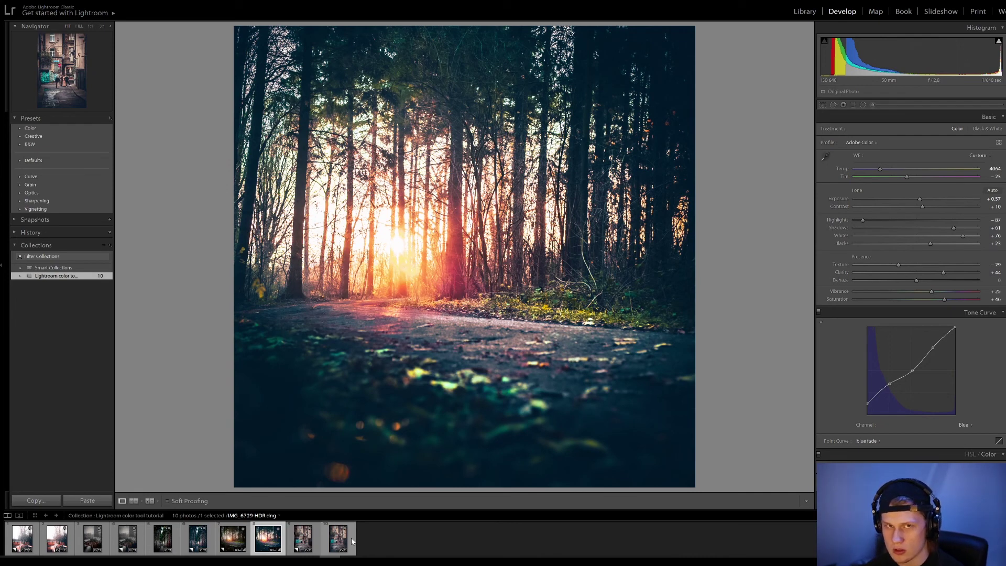
click(304, 542)
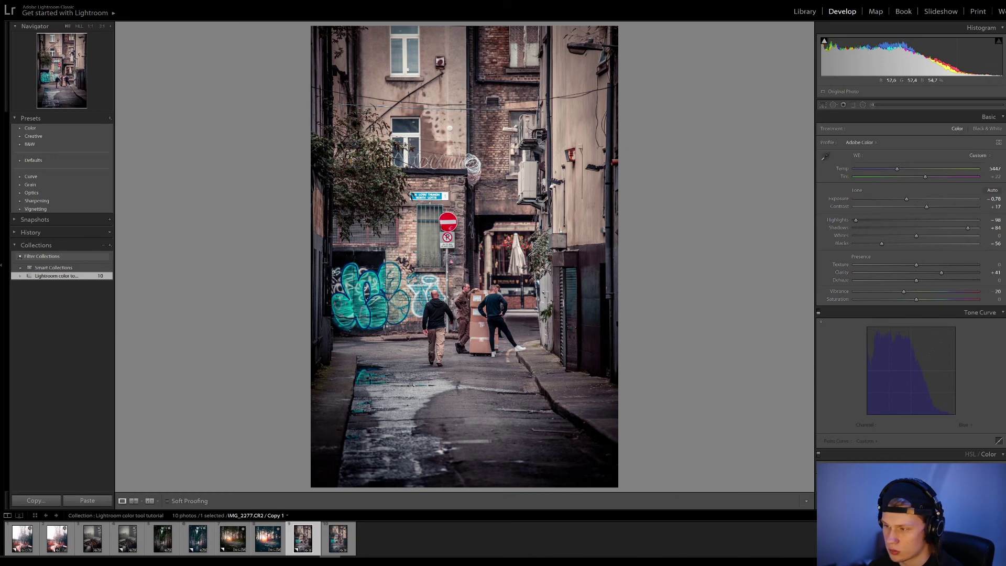
key(Right)
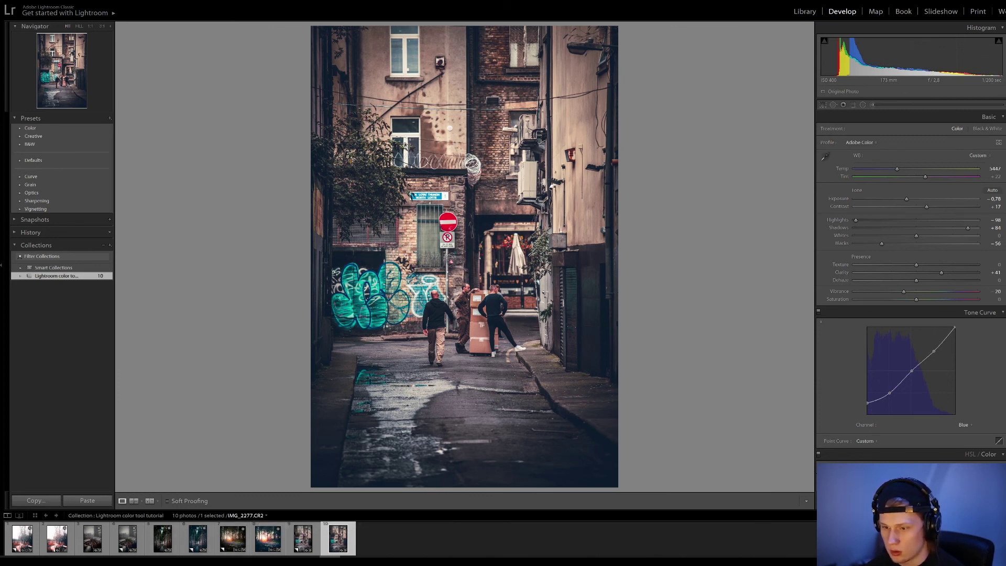
Step: Open the Lightroom reference images folder and sample the dark-tone RGB values of the orange tree and river photo
click(247, 515)
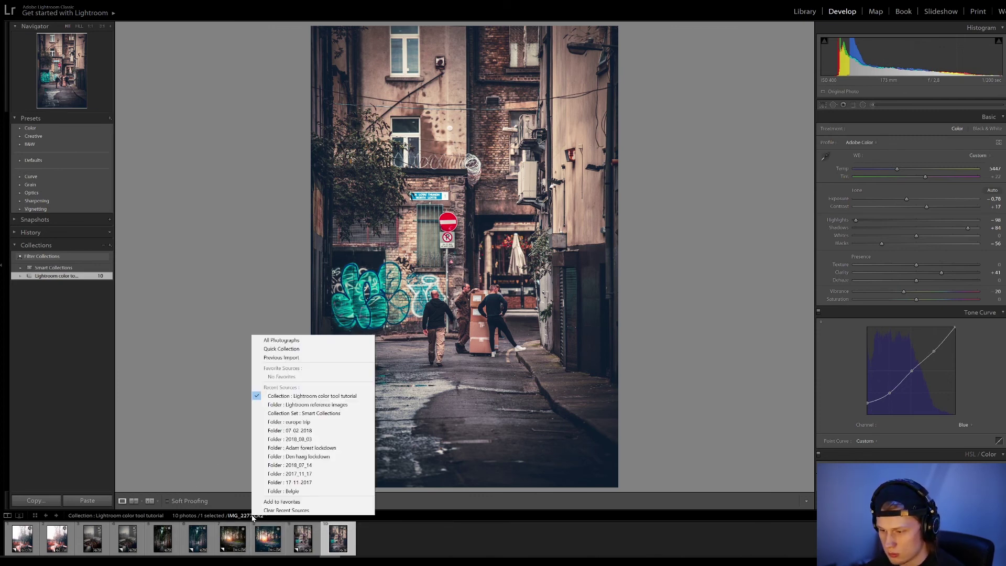
click(339, 405)
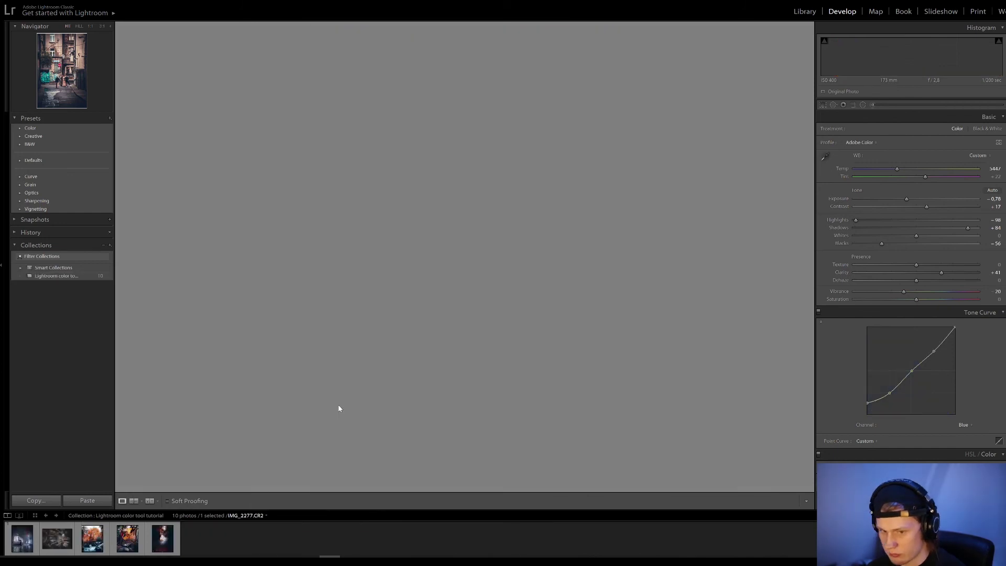
click(95, 542)
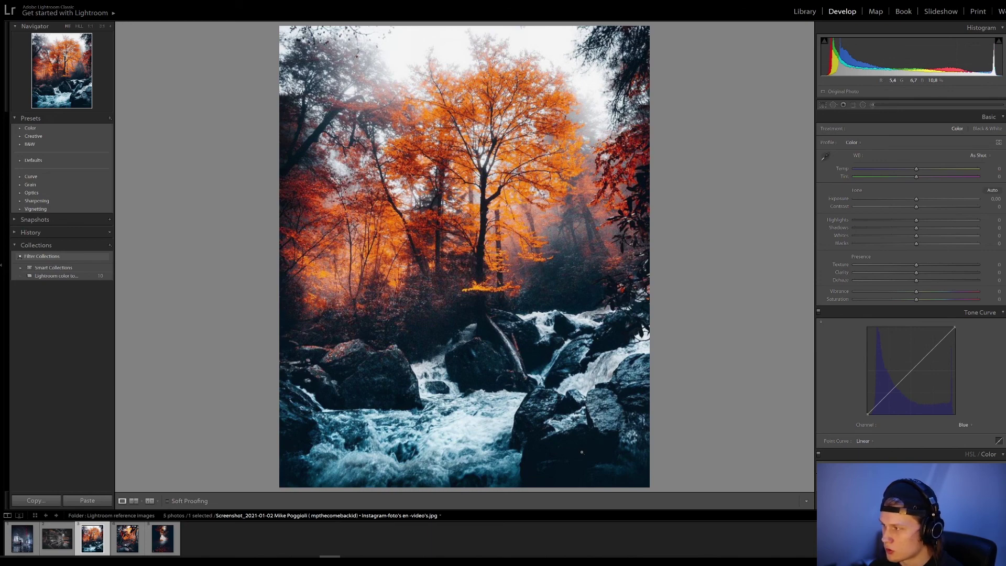
Step: Switch to the Lightroom Color Tool and set the RGB fade output to red 5.4, green 6.7 and blue 10.8
key(alt+Tab)
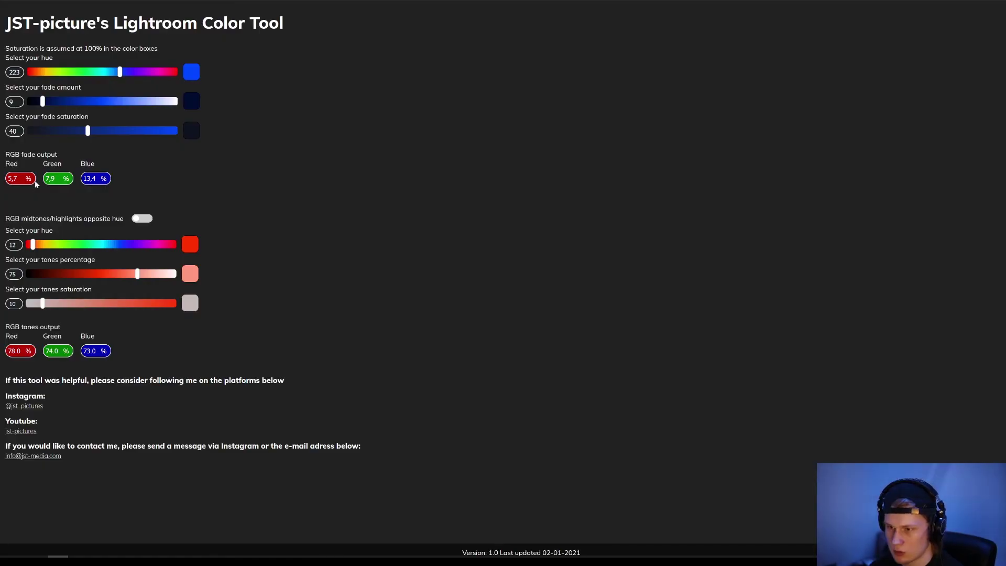
double_click(13, 179)
text(5.4)
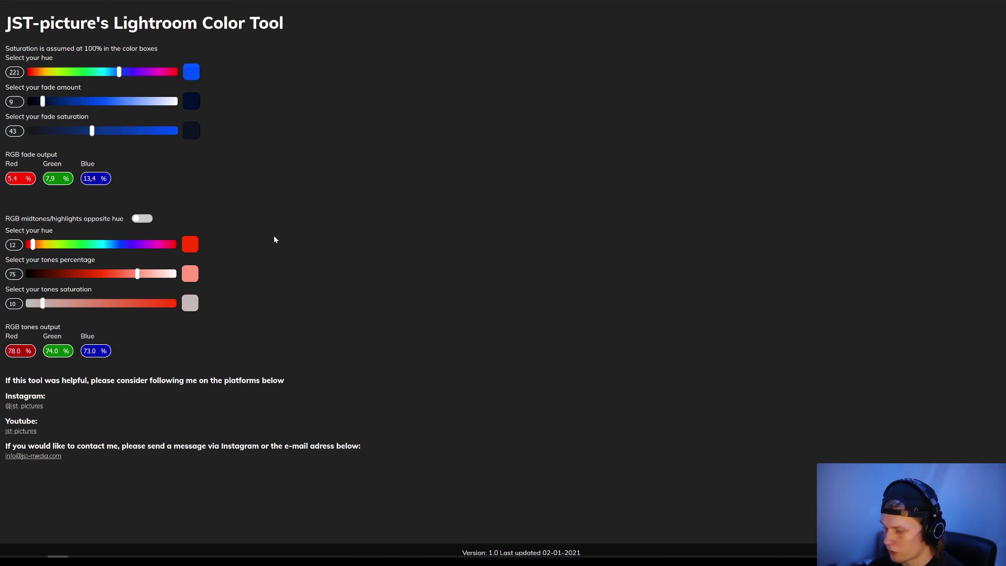
key(Tab)
text(6.7)
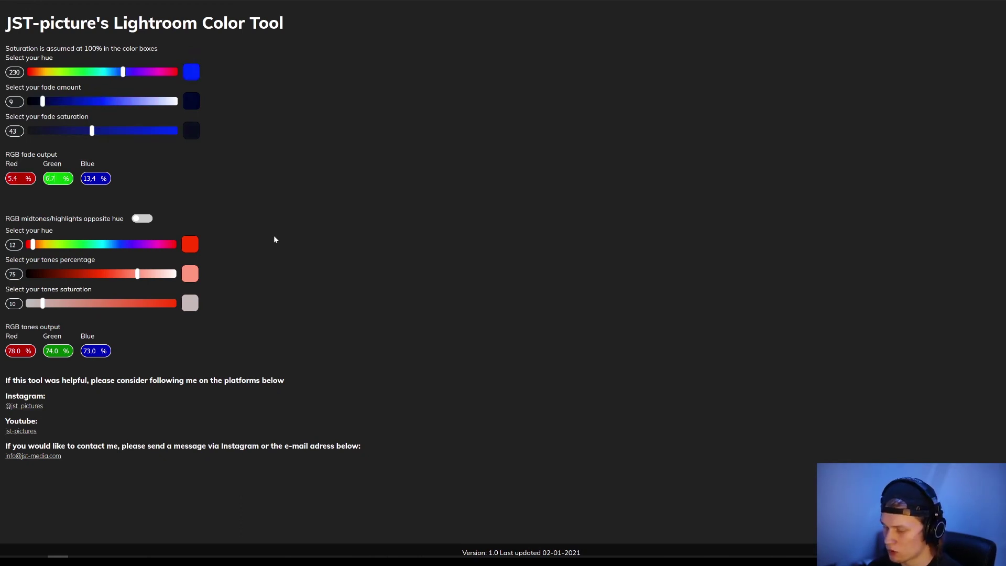
key(Tab)
text(10.8)
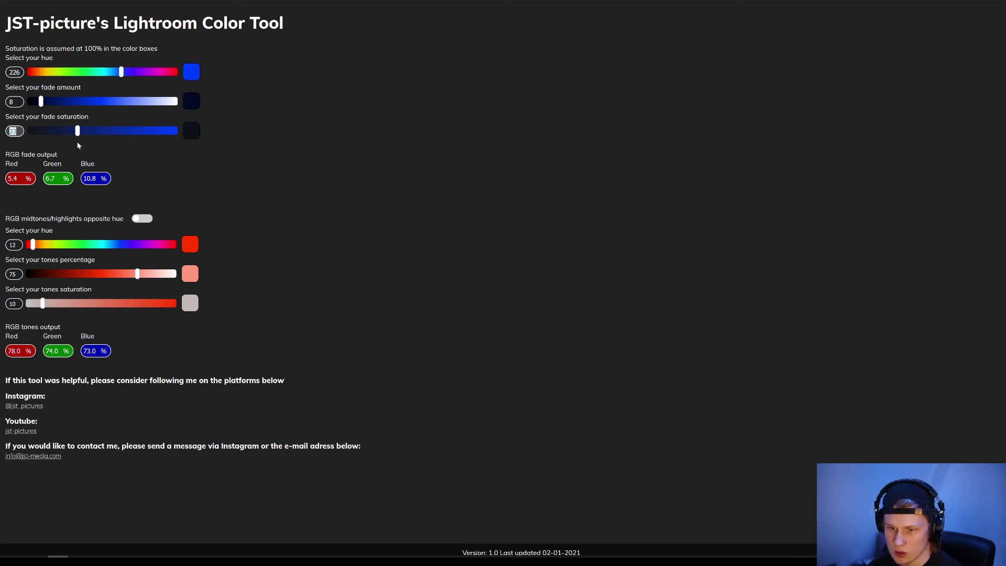
click(14, 72)
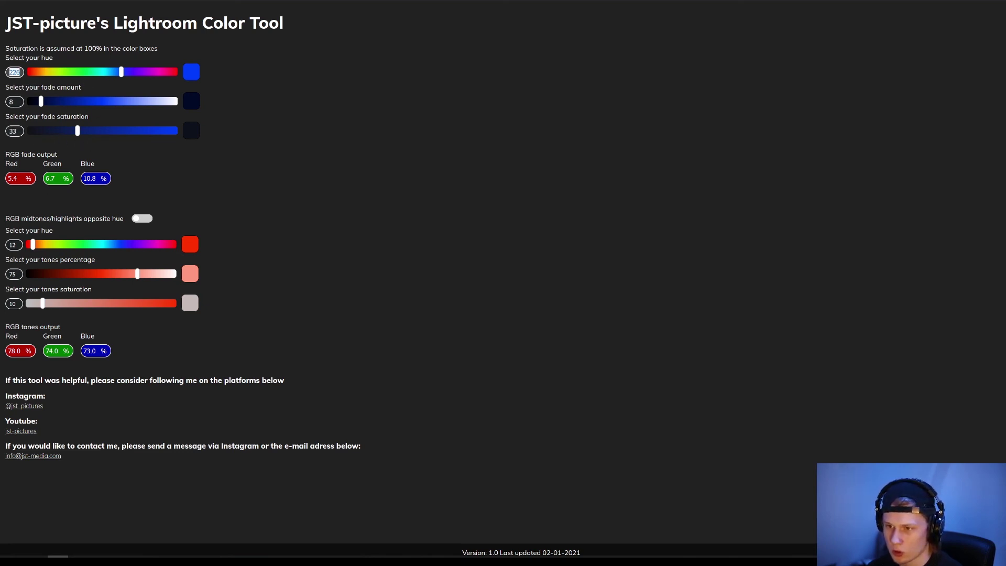
click(432, 213)
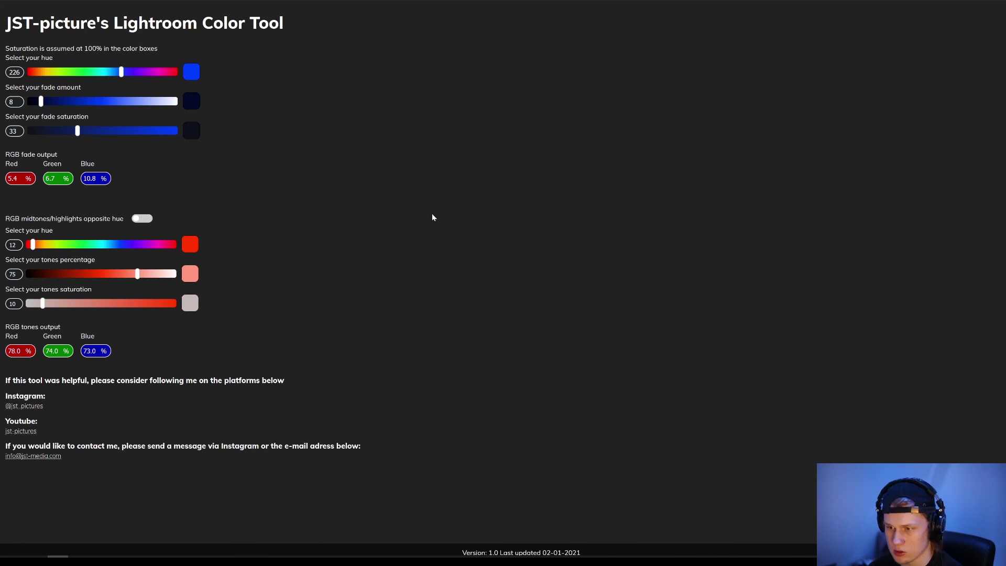
Step: Turn on the opposite hue for the RGB midtones/highlights and check the colours against the reference photo in Lightroom
click(143, 218)
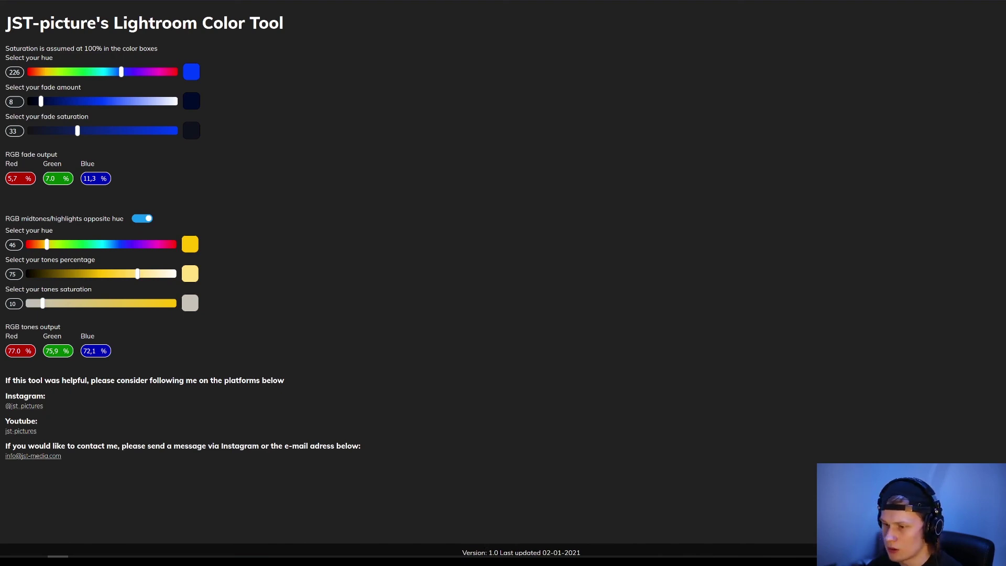
key(alt+Tab)
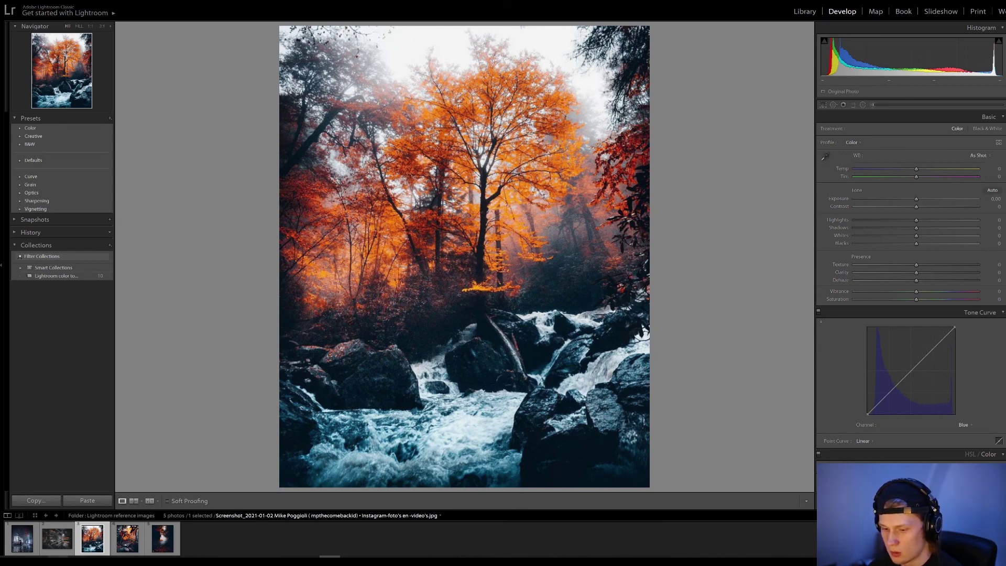
key(alt+Tab)
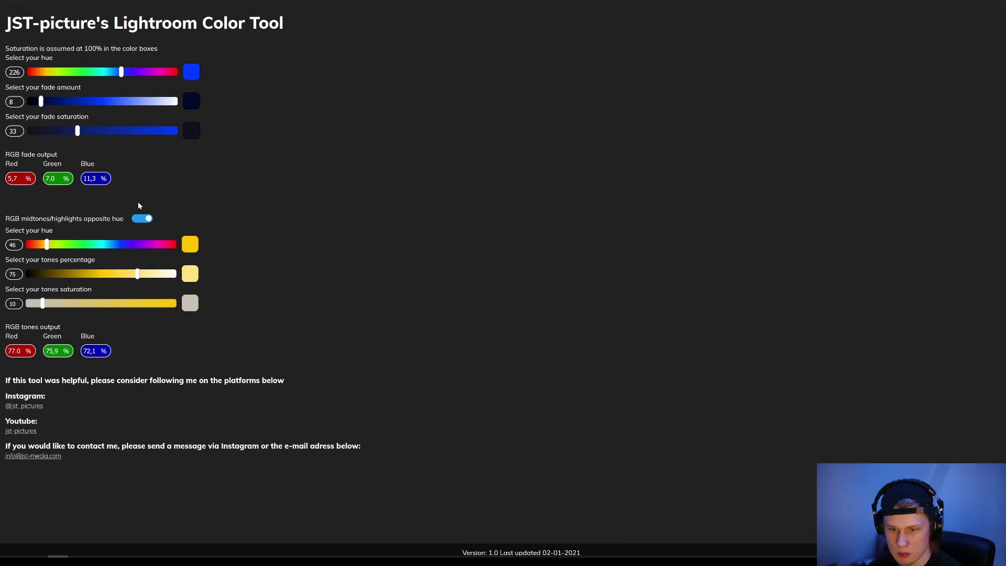